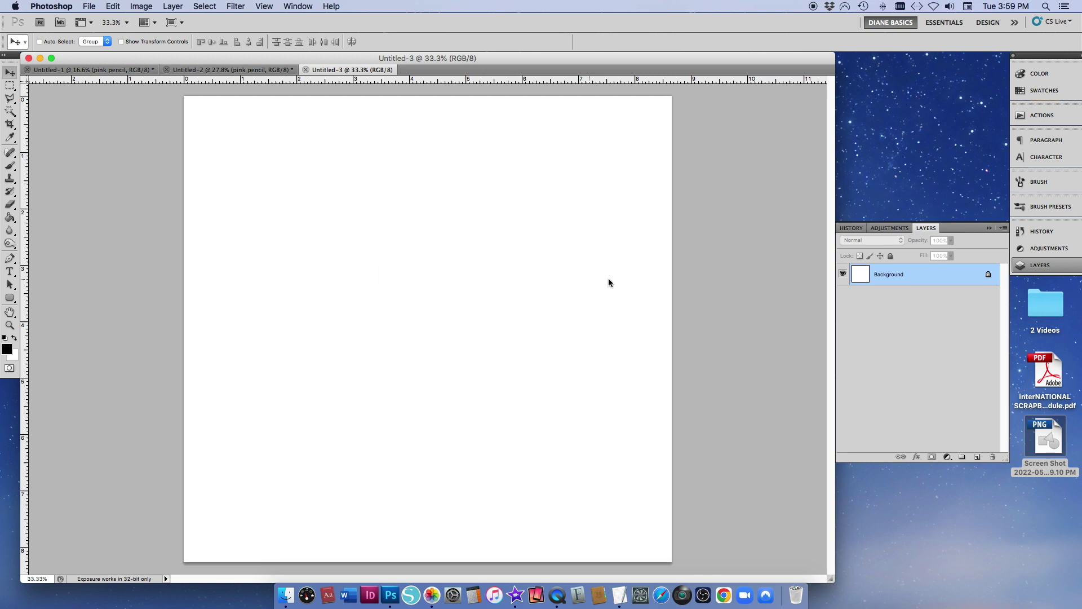
# - Drop a vertical guide at the horizontal centre of the blank Untitled-3 canvas
pyautogui.moveTo(25, 280); pyautogui.dragTo(428, 215)
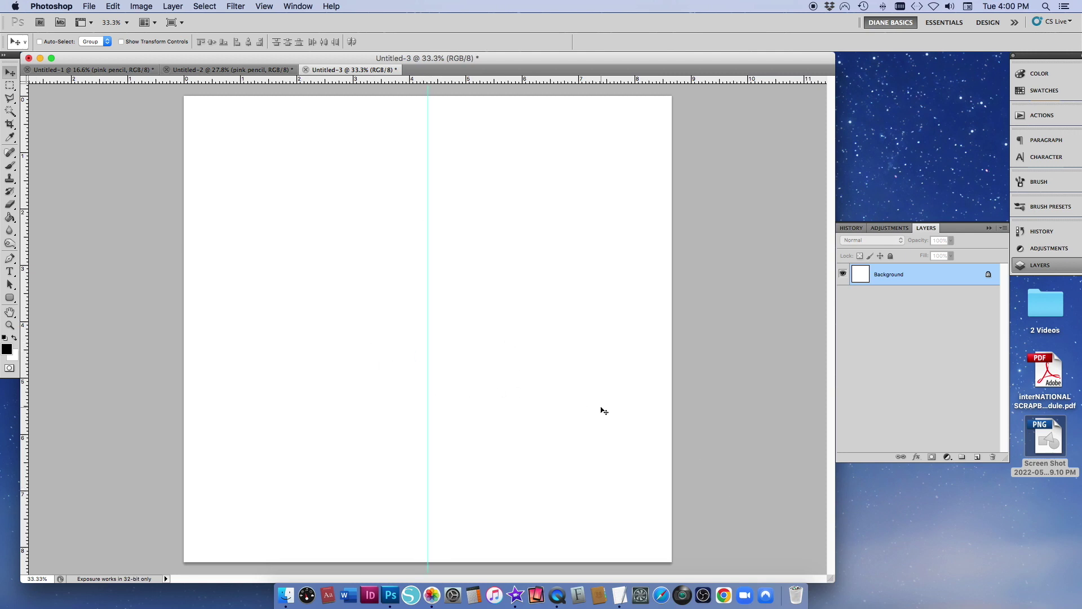
pyautogui.click(286, 594)
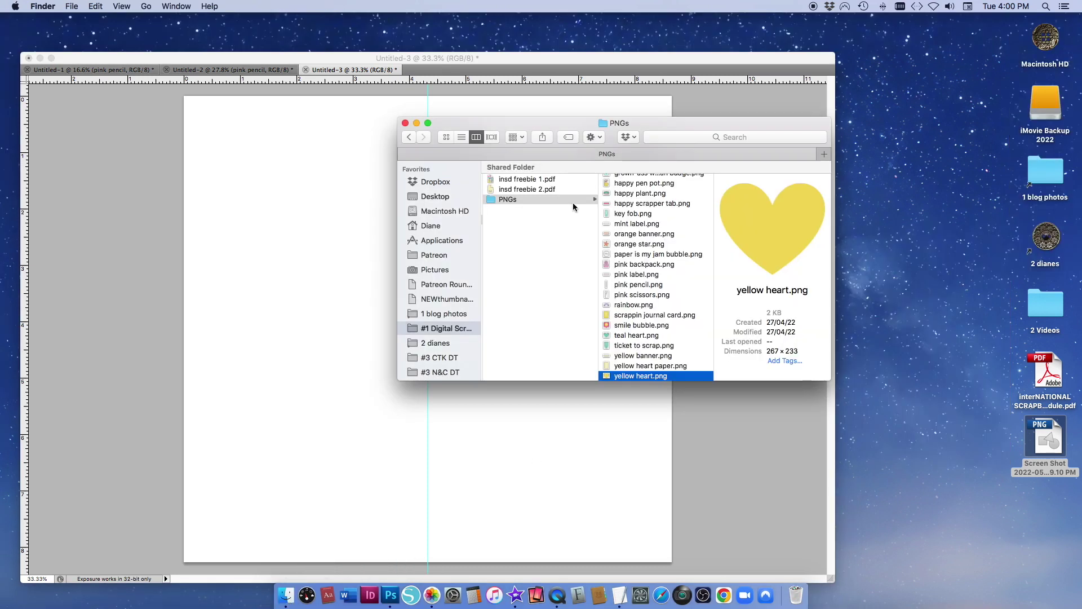
# - Preview the PNGs and place happy scrapper tab.png on the canvas
pyautogui.scroll(3, 639, 257)
pyautogui.click(642, 179)
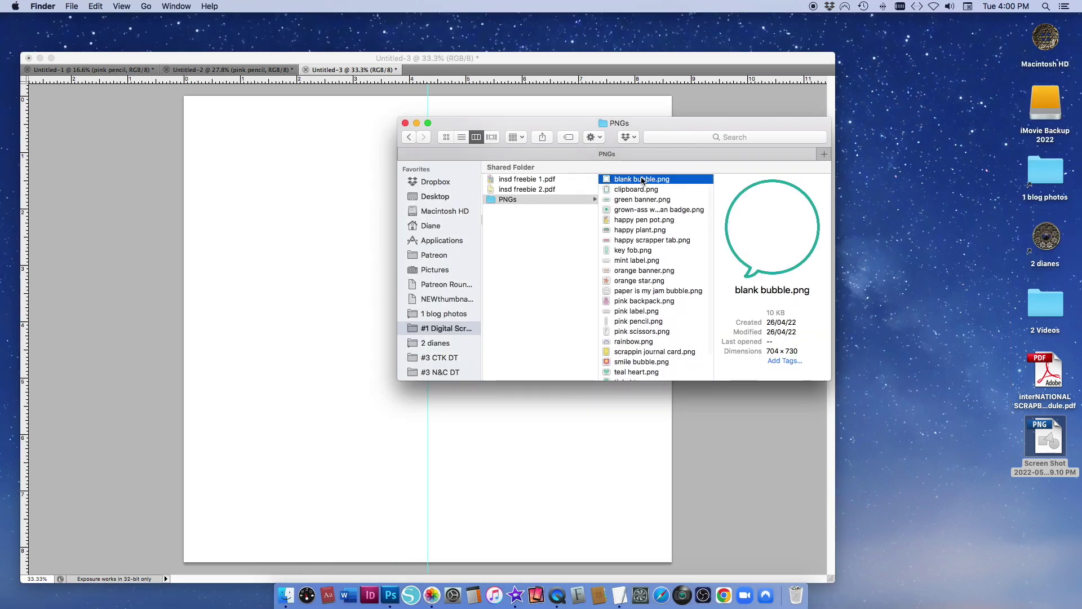
pyautogui.press('Down')
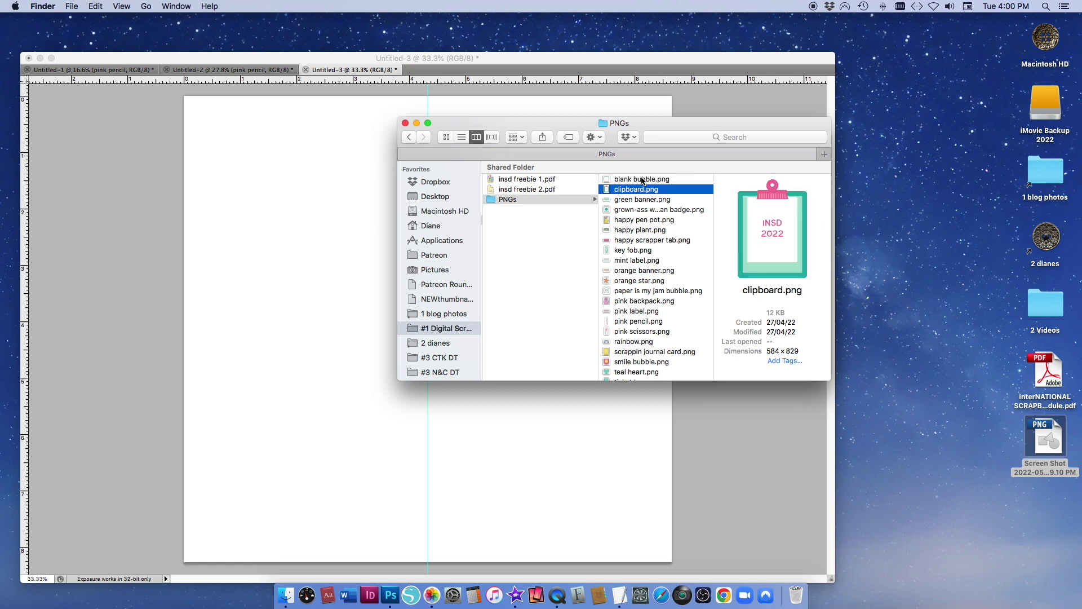
pyautogui.press('Down')
pyautogui.press('Down')
pyautogui.press('Down')
pyautogui.press('Down')
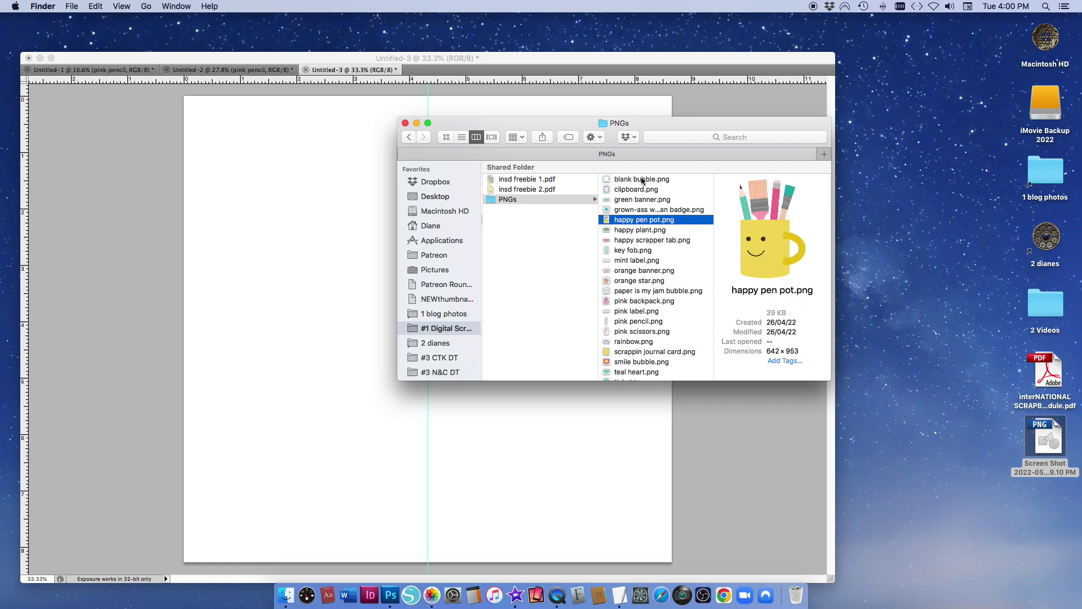
pyautogui.press('Up')
pyautogui.press('Down')
pyautogui.press('Down')
pyautogui.press('Down')
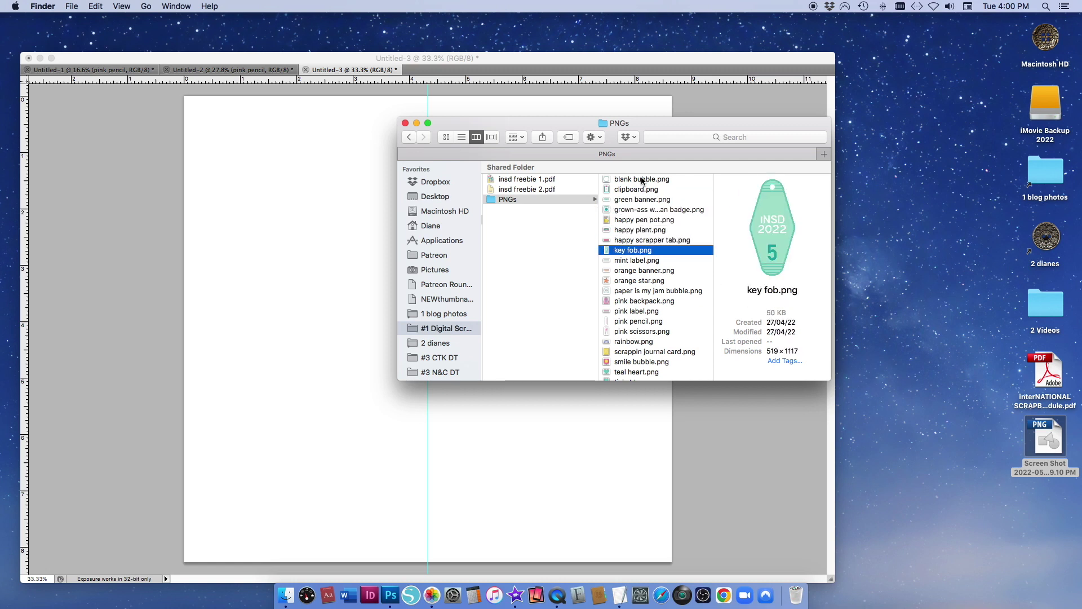
pyautogui.press('Up')
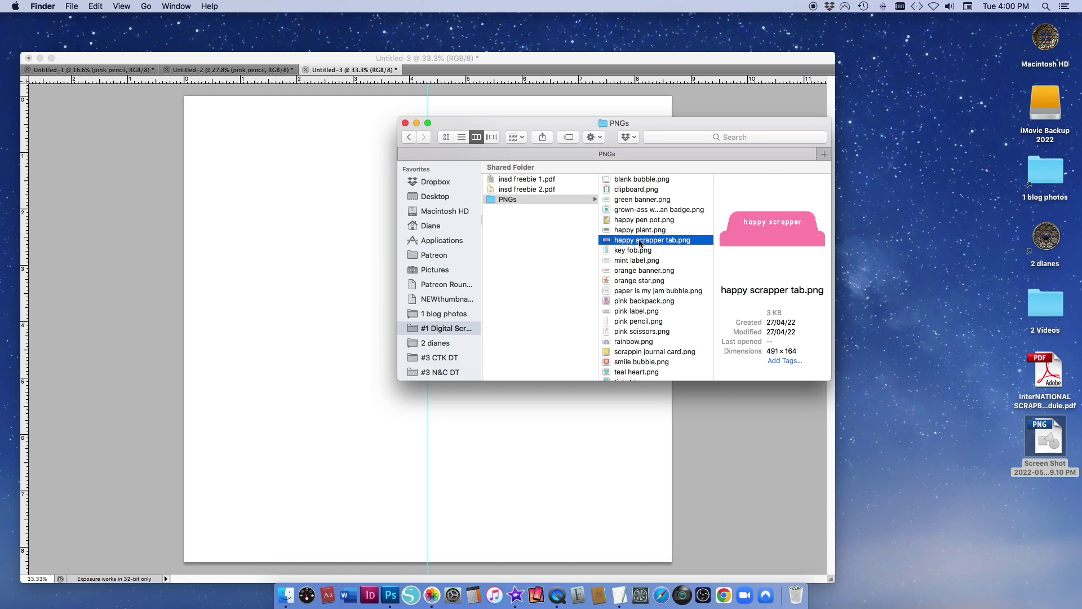
pyautogui.moveTo(657, 242); pyautogui.dragTo(326, 263)
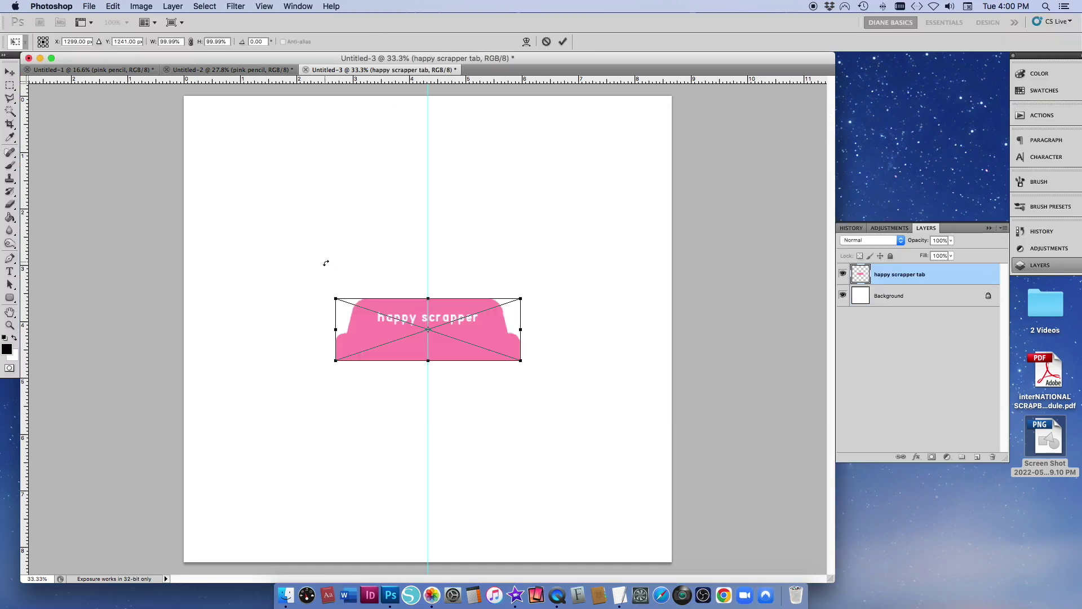
pyautogui.press('Return')
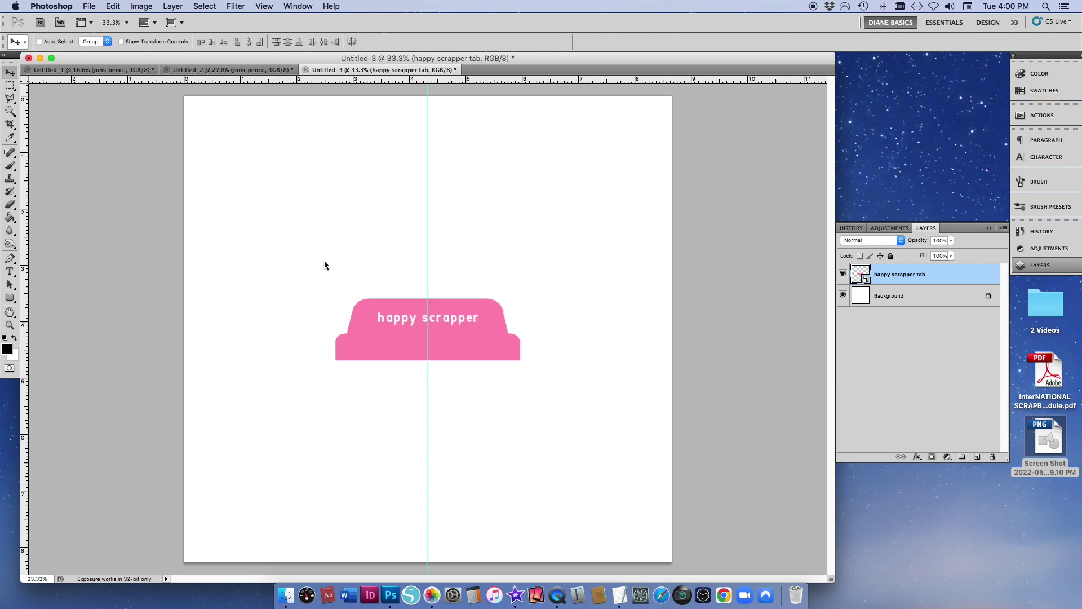
# - Place happy pen pot.png and mint label.png on the canvas
pyautogui.click(286, 596)
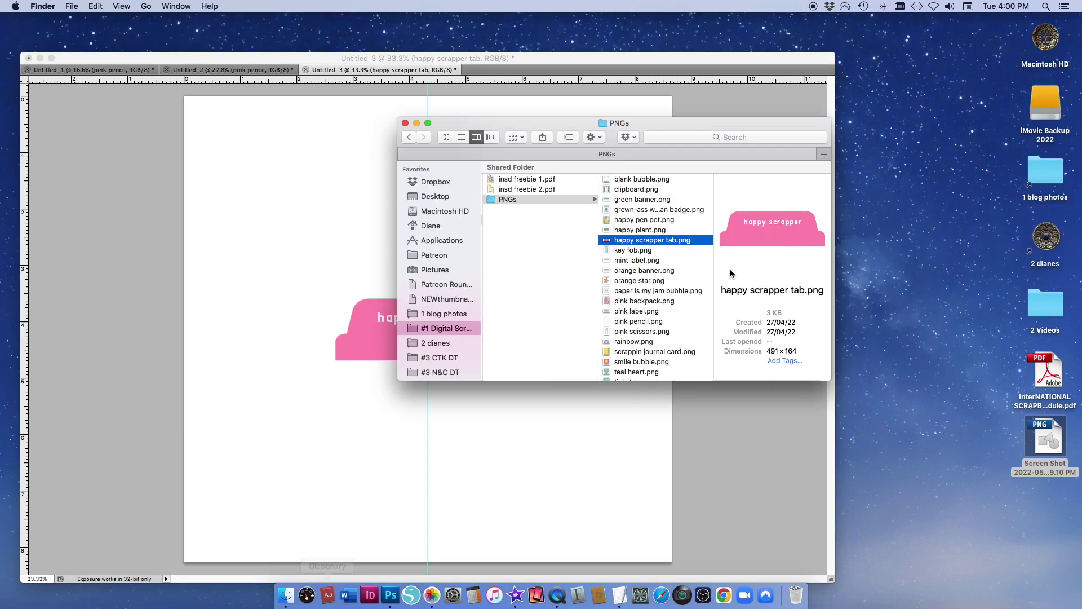
pyautogui.click(642, 220)
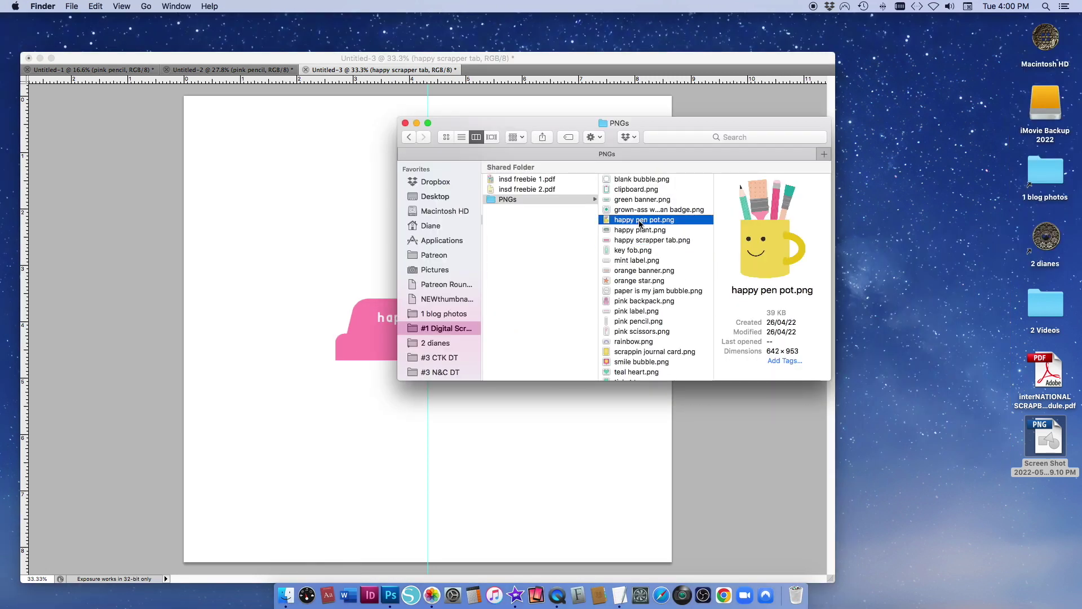
pyautogui.moveTo(639, 224); pyautogui.dragTo(353, 238)
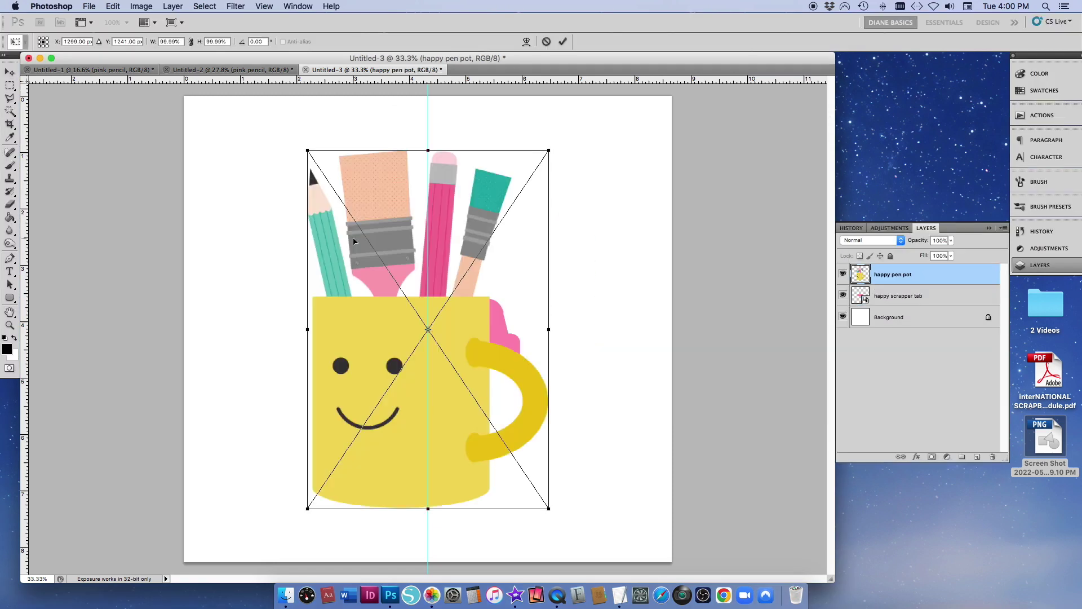
pyautogui.press('Return')
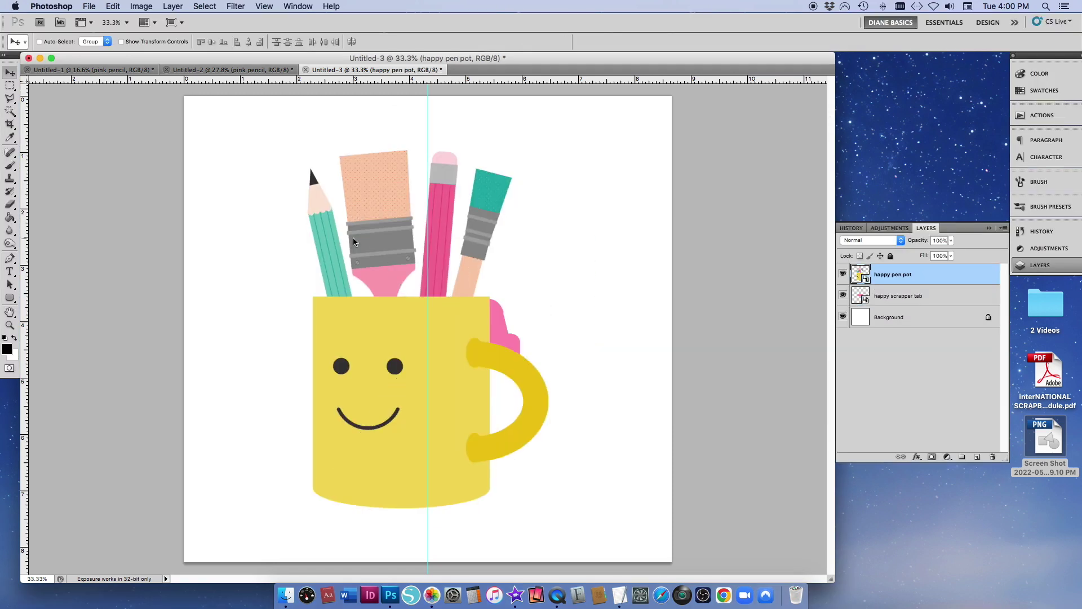
pyautogui.click(285, 596)
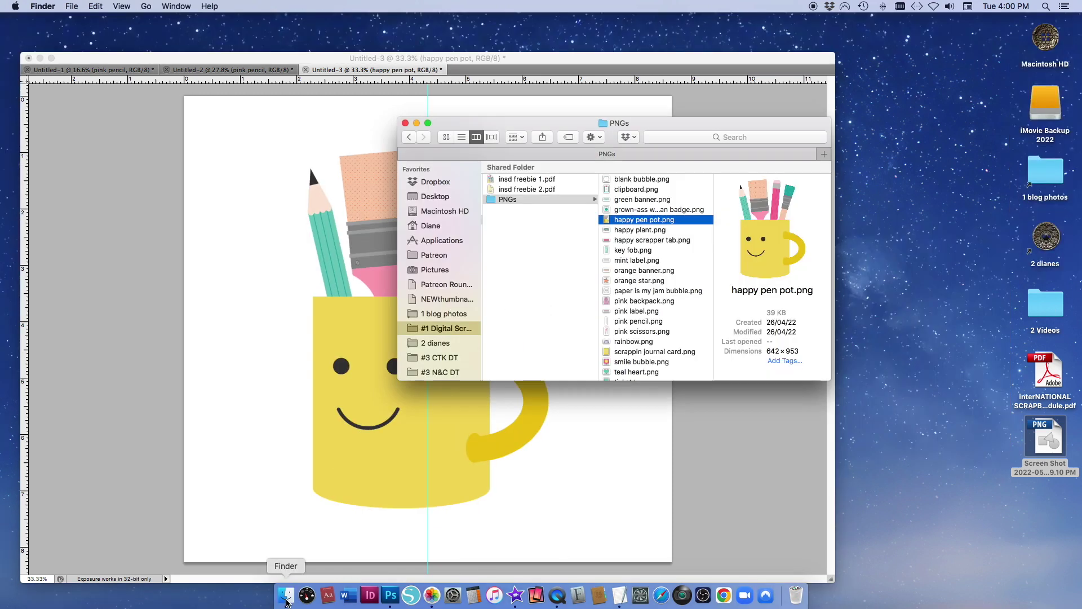
pyautogui.click(630, 181)
pyautogui.press('Down')
pyautogui.press('Down')
pyautogui.press('Down')
pyautogui.press('Down')
pyautogui.press('Down')
pyautogui.press('Down')
pyautogui.press('Down')
pyautogui.press('Down')
pyautogui.moveTo(631, 260); pyautogui.dragTo(422, 324)
pyautogui.press('Return')
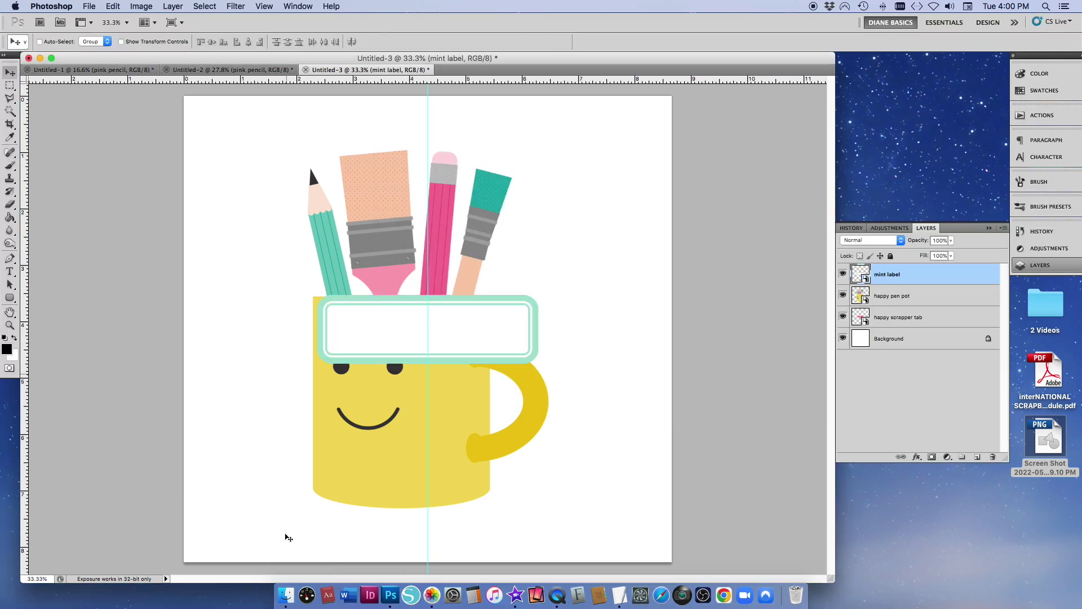
# - Place pink label.png, pink pencil.png and pink scissors.png on the canvas
pyautogui.click(286, 596)
pyautogui.press('Down')
pyautogui.click(607, 311)
pyautogui.moveTo(607, 312); pyautogui.dragTo(426, 330)
pyautogui.press('Return')
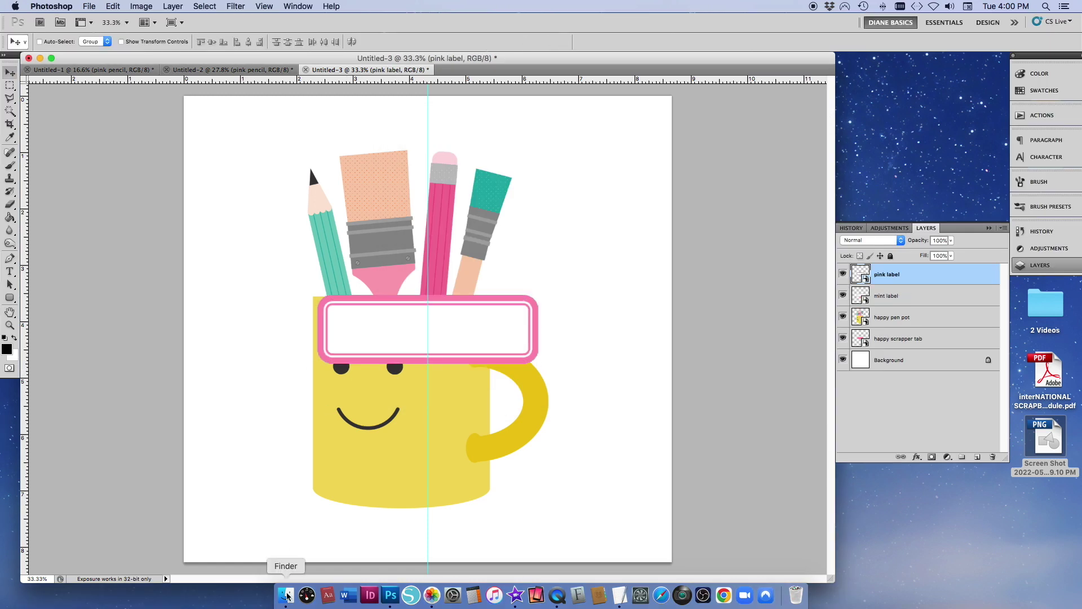
pyautogui.click(286, 596)
pyautogui.press('Down')
pyautogui.moveTo(639, 321); pyautogui.dragTo(427, 327)
pyautogui.press('Return')
pyautogui.click(286, 596)
pyautogui.moveTo(641, 331); pyautogui.dragTo(426, 329)
pyautogui.press('Return')
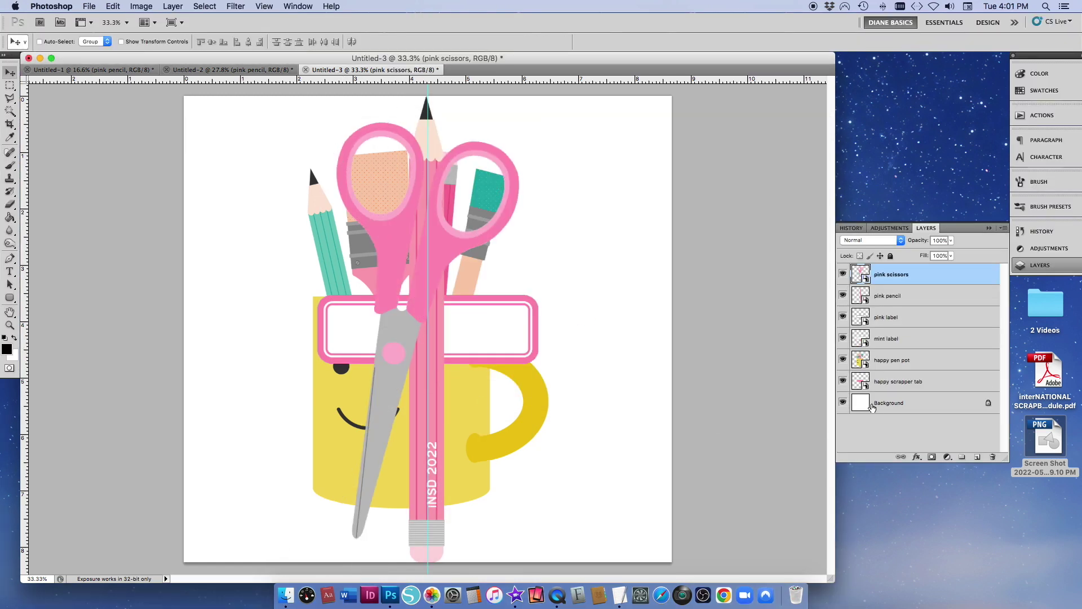
# - Place scrappin journal card.png and teal heart.png on the canvas
pyautogui.click(286, 596)
pyautogui.press('Down')
pyautogui.press('Down')
pyautogui.moveTo(654, 352); pyautogui.dragTo(425, 345)
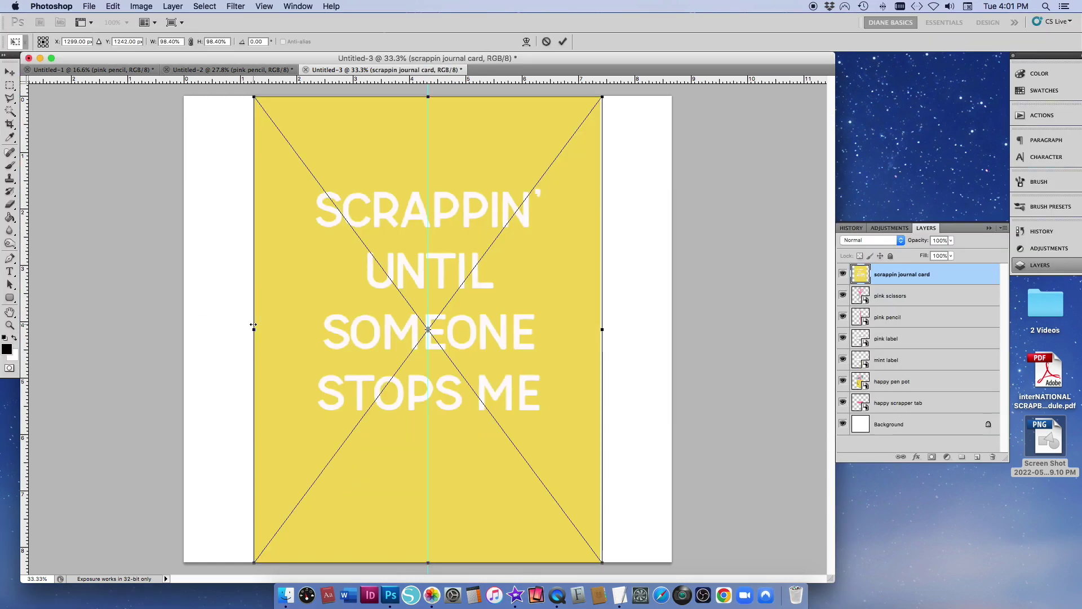
pyautogui.press('Return')
pyautogui.click(286, 596)
pyautogui.press('Down')
pyautogui.press('Down')
pyautogui.moveTo(636, 372); pyautogui.dragTo(365, 343)
pyautogui.press('Return')
pyautogui.click(286, 596)
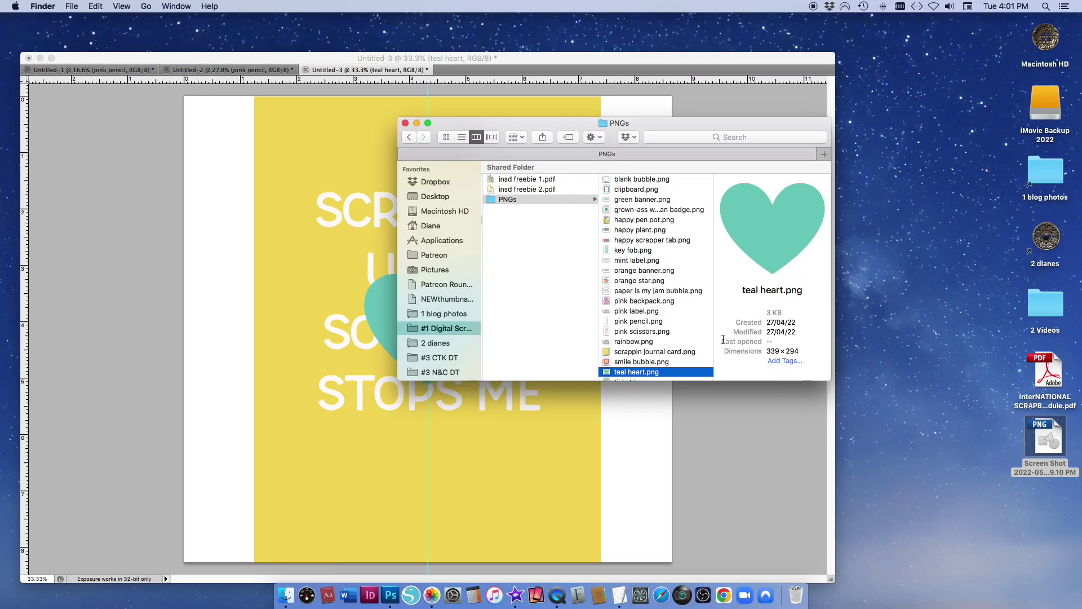
# - Place yellow heart.png and yellow heart paper.png, moving the paper left against the guide
pyautogui.press('Down')
pyautogui.press('Down')
pyautogui.press('Down')
pyautogui.moveTo(654, 365); pyautogui.dragTo(292, 403)
pyautogui.press('Return')
pyautogui.click(285, 596)
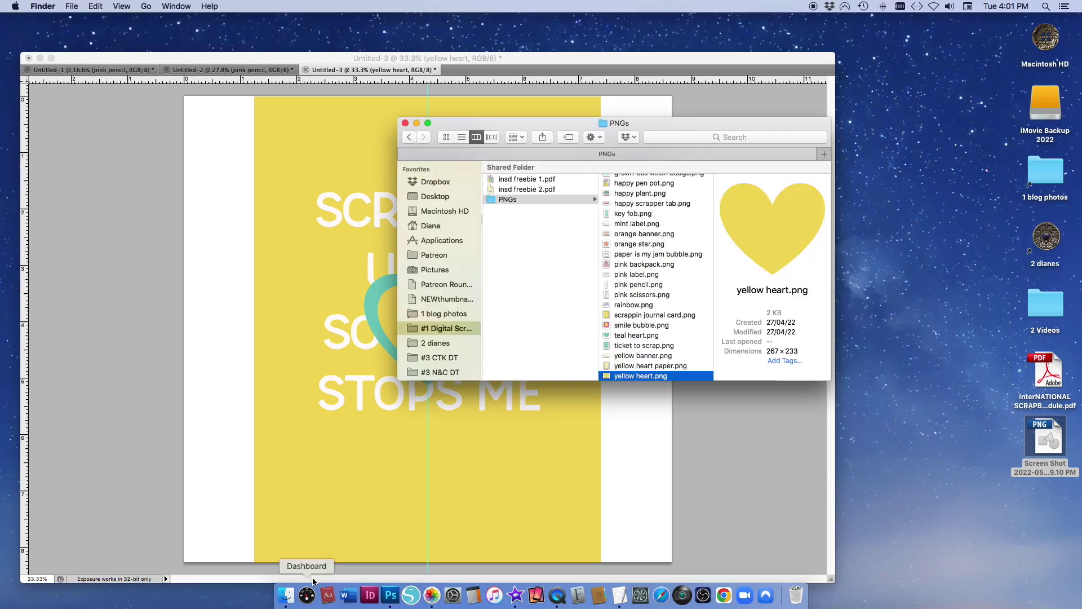
pyautogui.press('Down')
pyautogui.moveTo(637, 374); pyautogui.dragTo(314, 346)
pyautogui.press('Return')
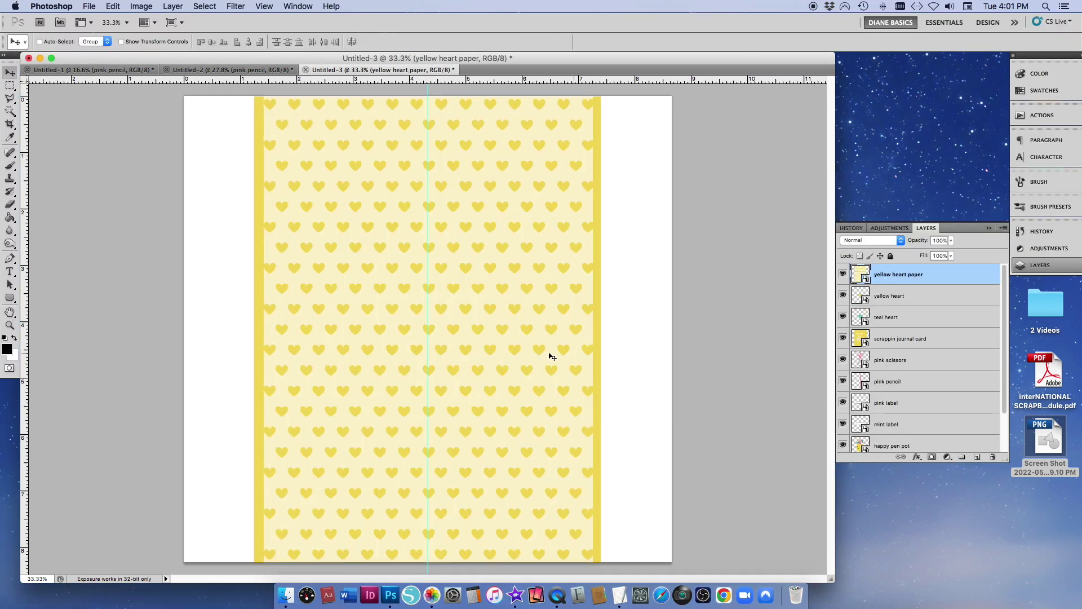
pyautogui.moveTo(551, 358); pyautogui.dragTo(414, 355)
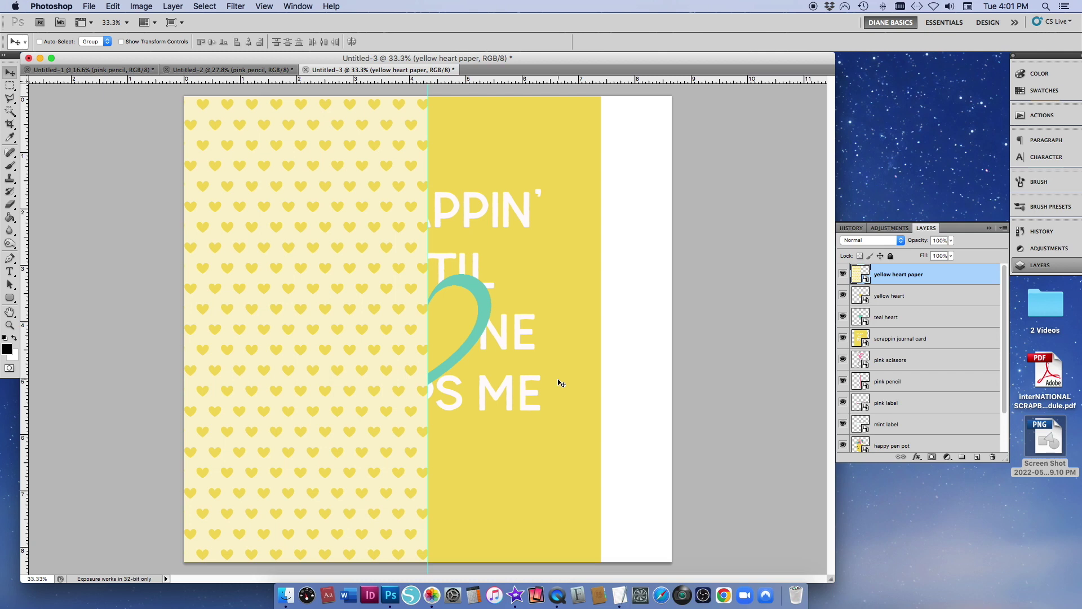
# - Add the overhead crafting photo as Layer 1, its right edge meeting the guide
pyautogui.scroll(-3, 919, 349)
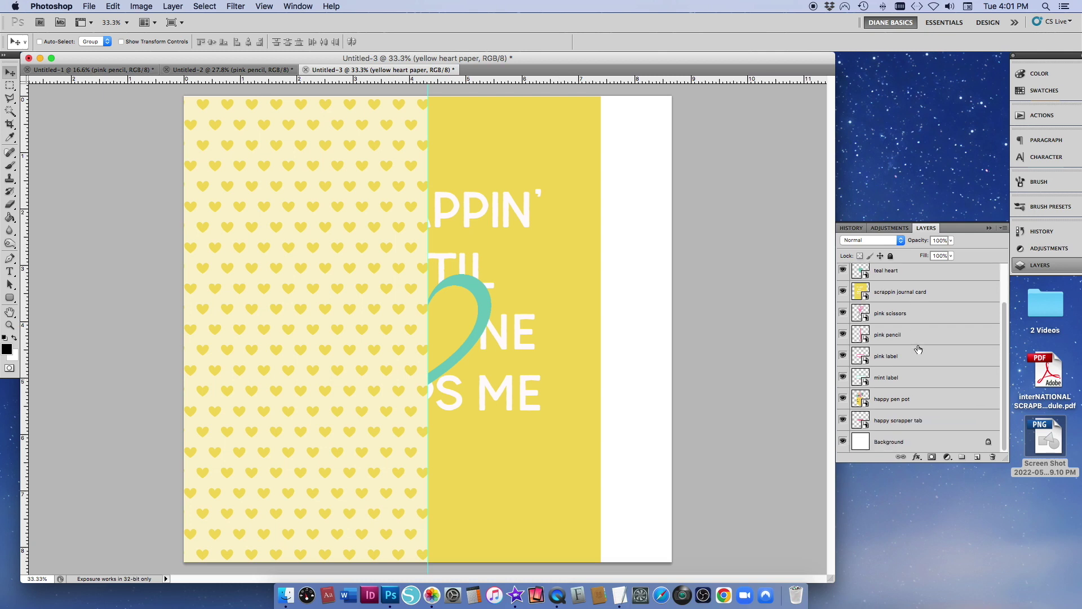
pyautogui.scroll(3, 919, 349)
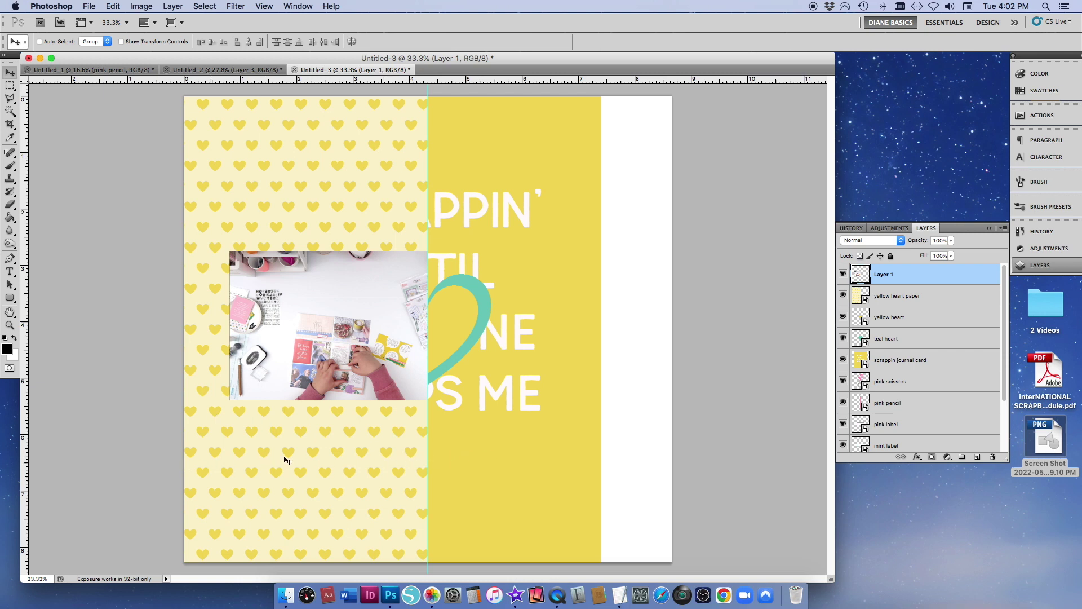
# - Scale the scrappin journal card to about 43% and move it up near the page top
pyautogui.rightClick(546, 466)
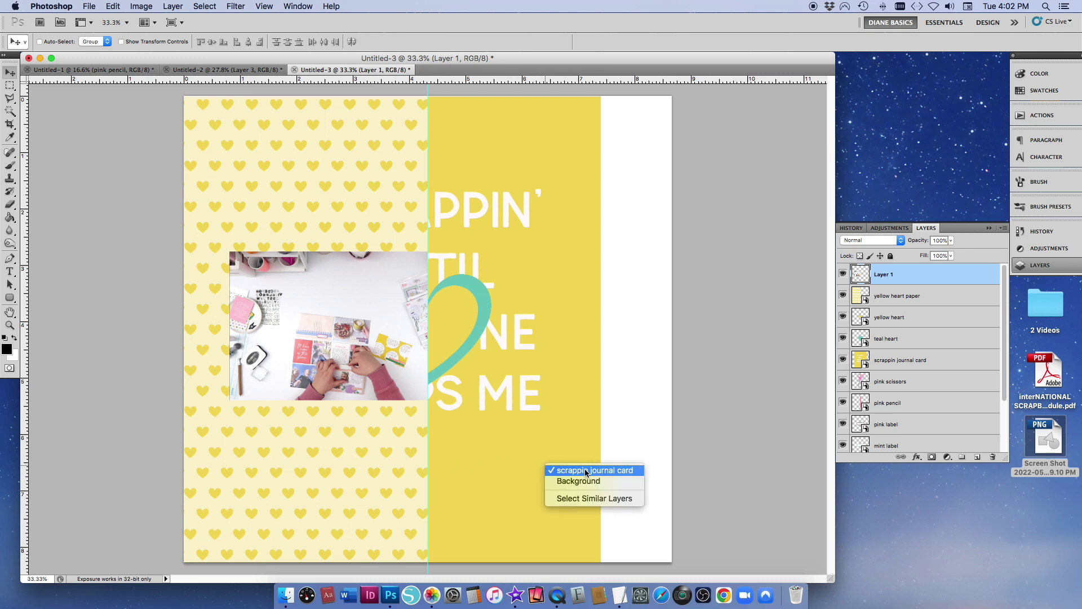
pyautogui.click(587, 471)
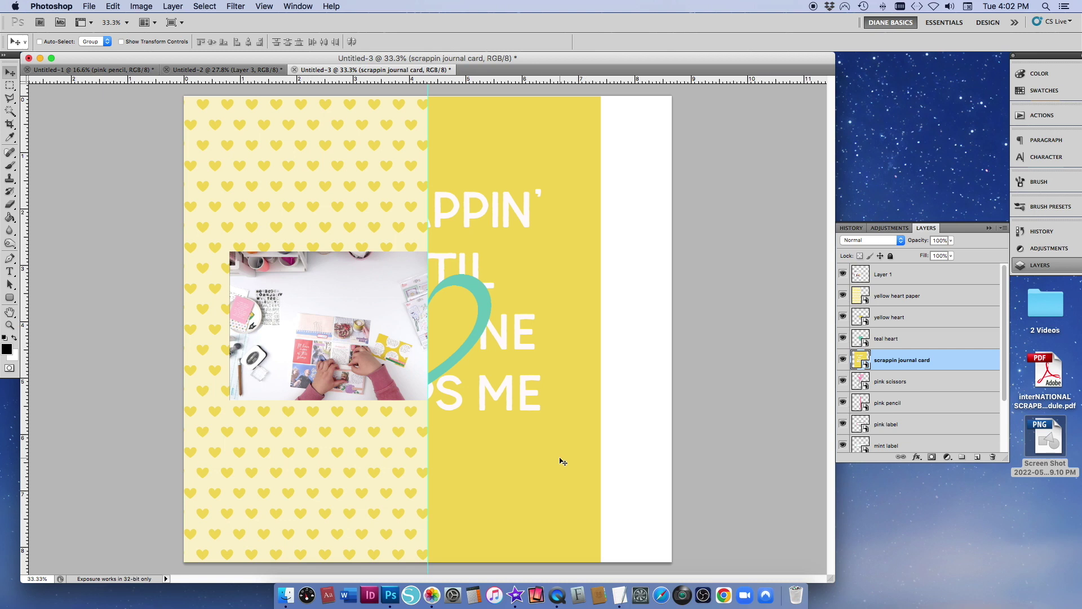
pyautogui.hotkey('ctrl', 't')
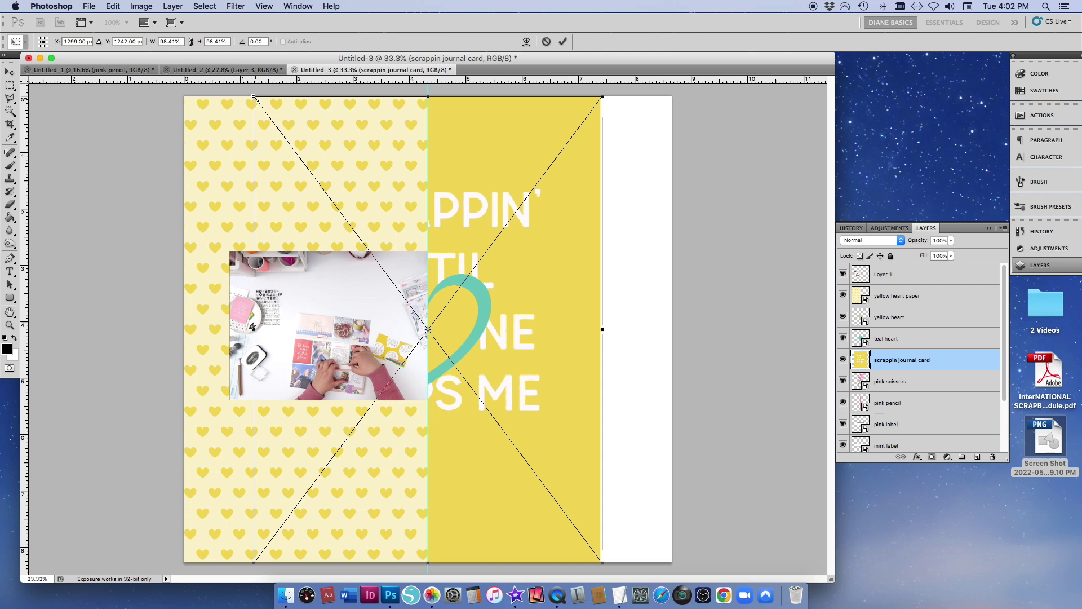
pyautogui.moveTo(254, 97); pyautogui.dragTo(443, 367)
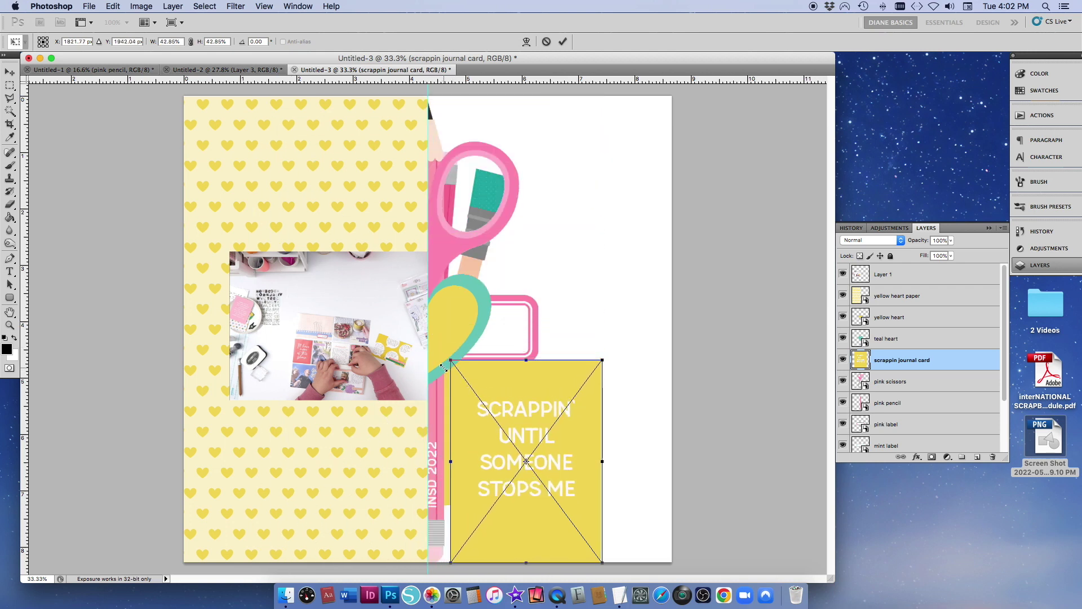
pyautogui.moveTo(493, 479); pyautogui.dragTo(476, 292)
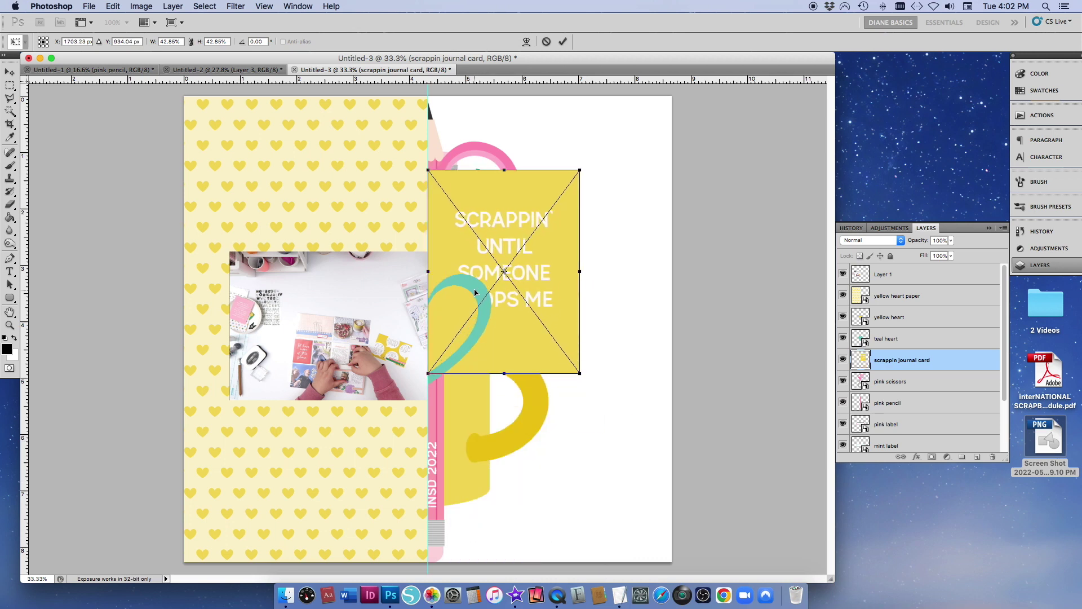
pyautogui.press('Return')
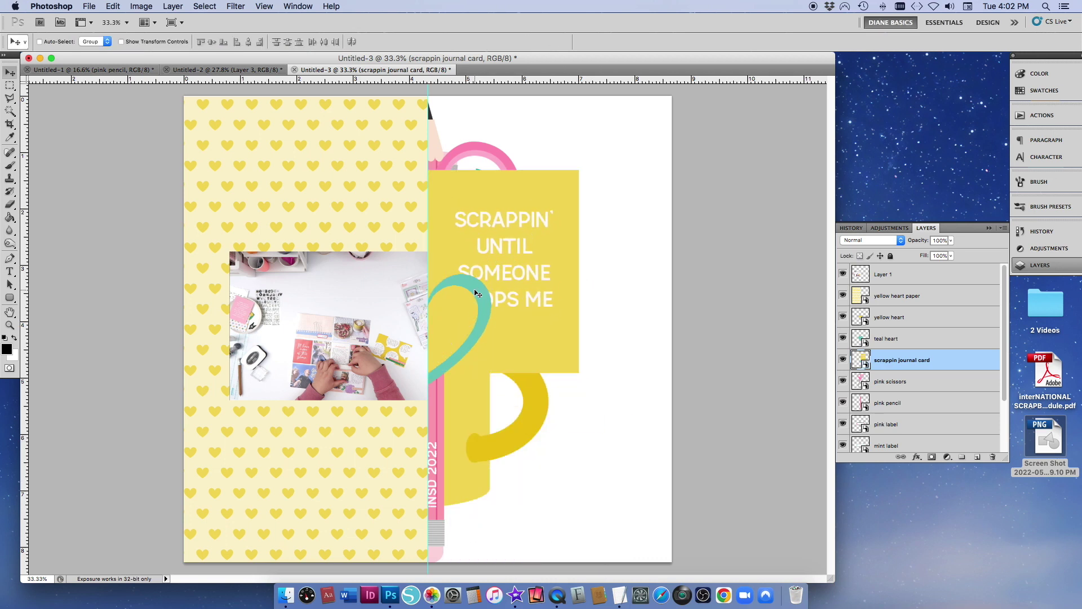
# - Move the photo, heart paper and journal card layers to the bottom of the stack
pyautogui.click(902, 278)
pyautogui.keyDown('shift'); pyautogui.click(895, 298); pyautogui.keyUp('shift')
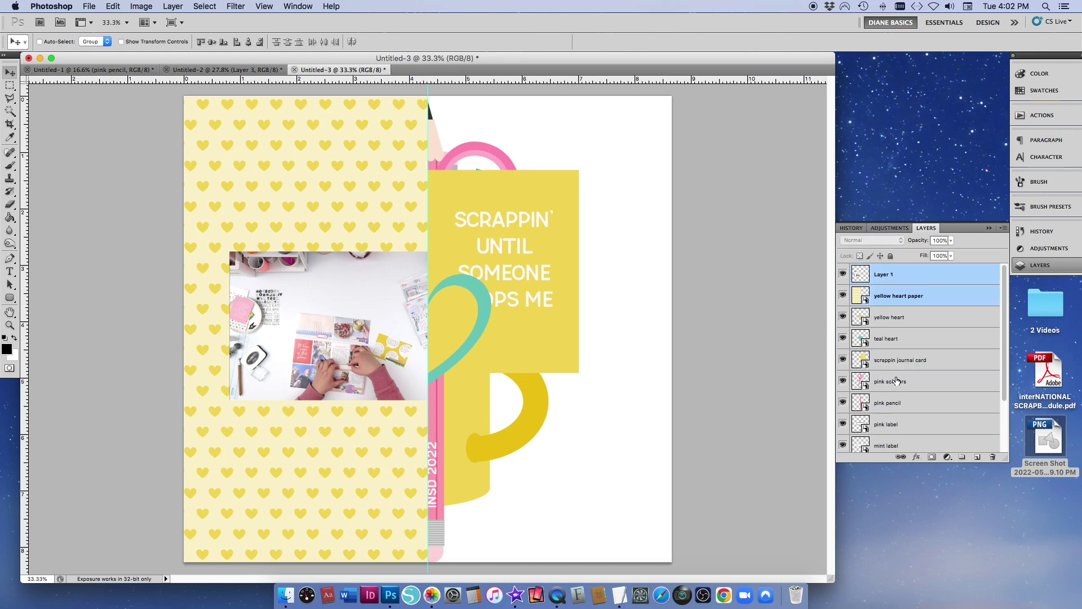
pyautogui.click(896, 361)
pyautogui.scroll(-3, 897, 350)
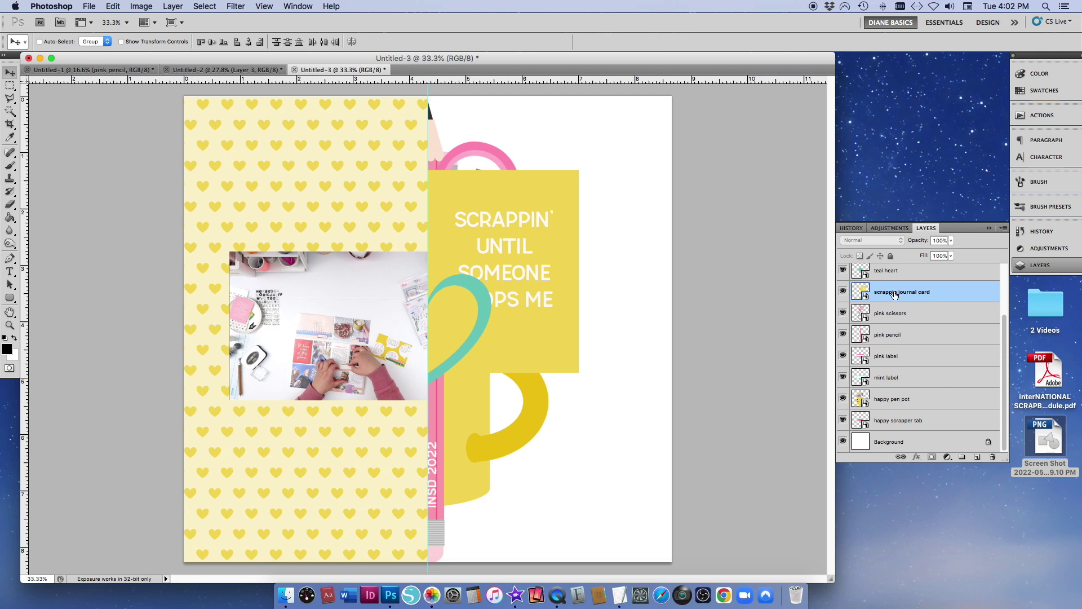
pyautogui.moveTo(896, 294); pyautogui.dragTo(895, 429)
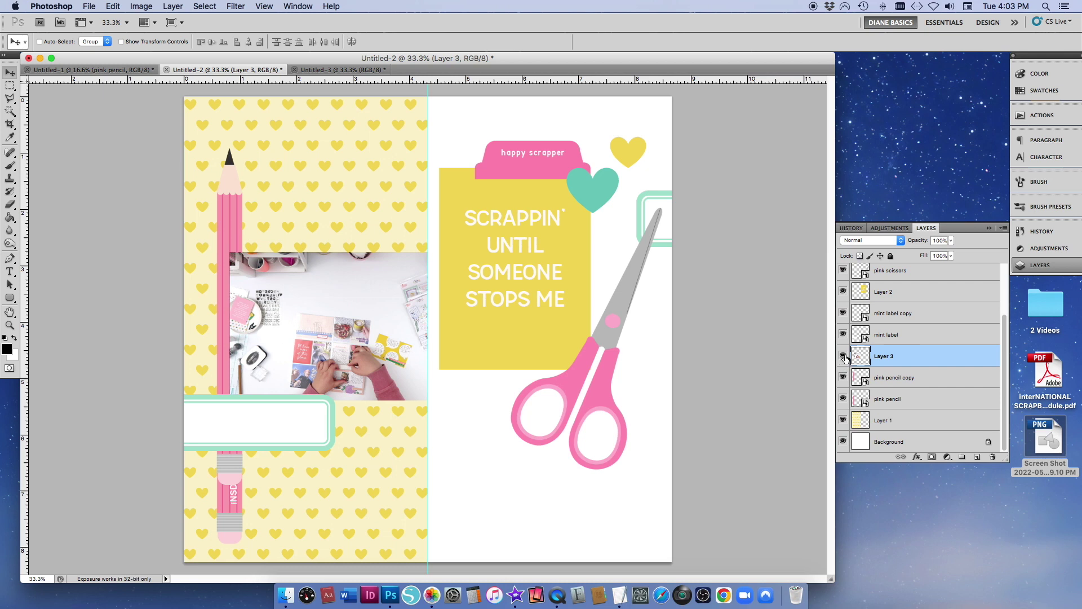
# - Hide the photo (Layer 3) and select all element layers down to Layer 1, excluding it
pyautogui.click(844, 357)
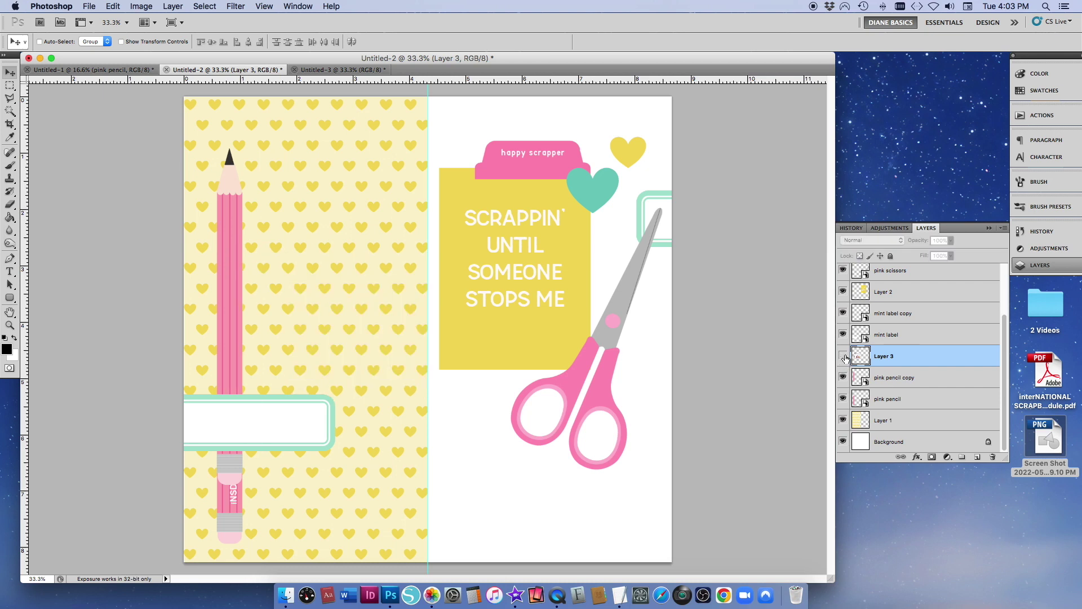
pyautogui.click(896, 424)
pyautogui.scroll(3, 890, 321)
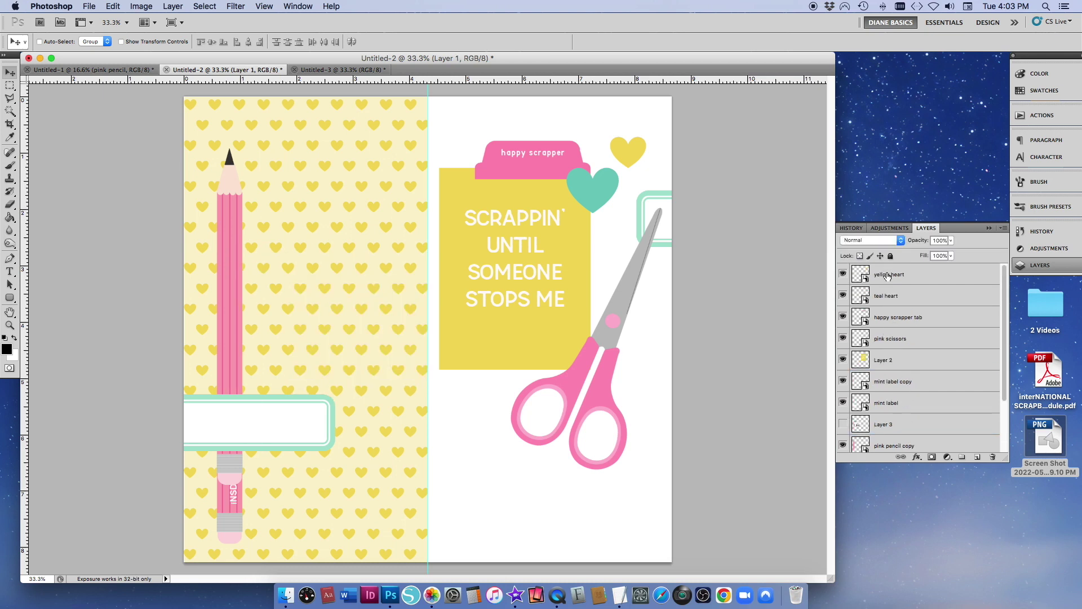
pyautogui.keyDown('shift'); pyautogui.click(887, 276); pyautogui.keyUp('shift')
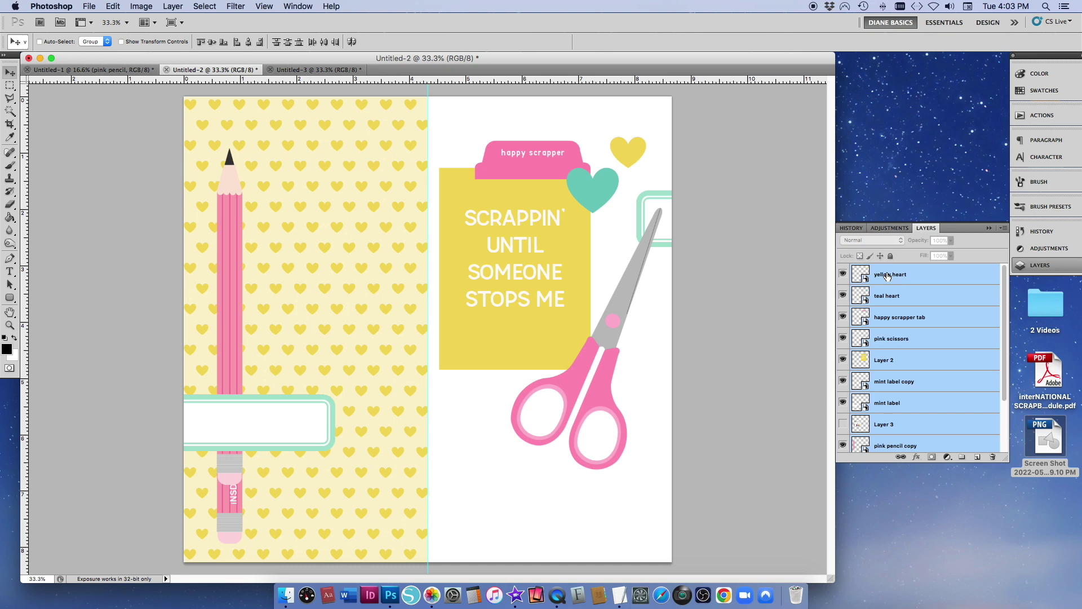
pyautogui.scroll(-3, 887, 276)
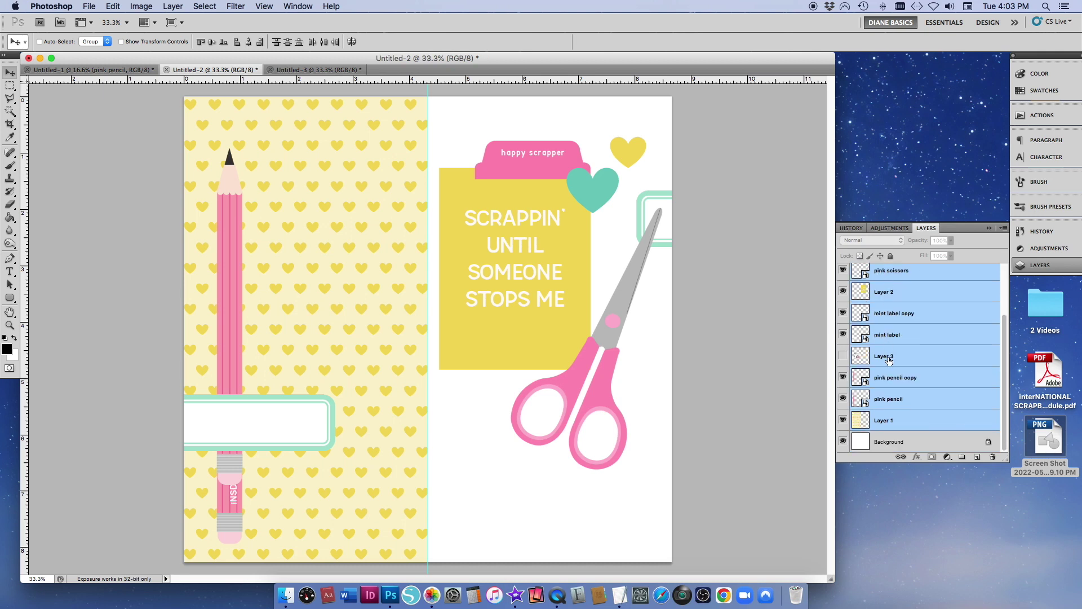
pyautogui.keyDown('super'); pyautogui.click(893, 363); pyautogui.keyUp('super')
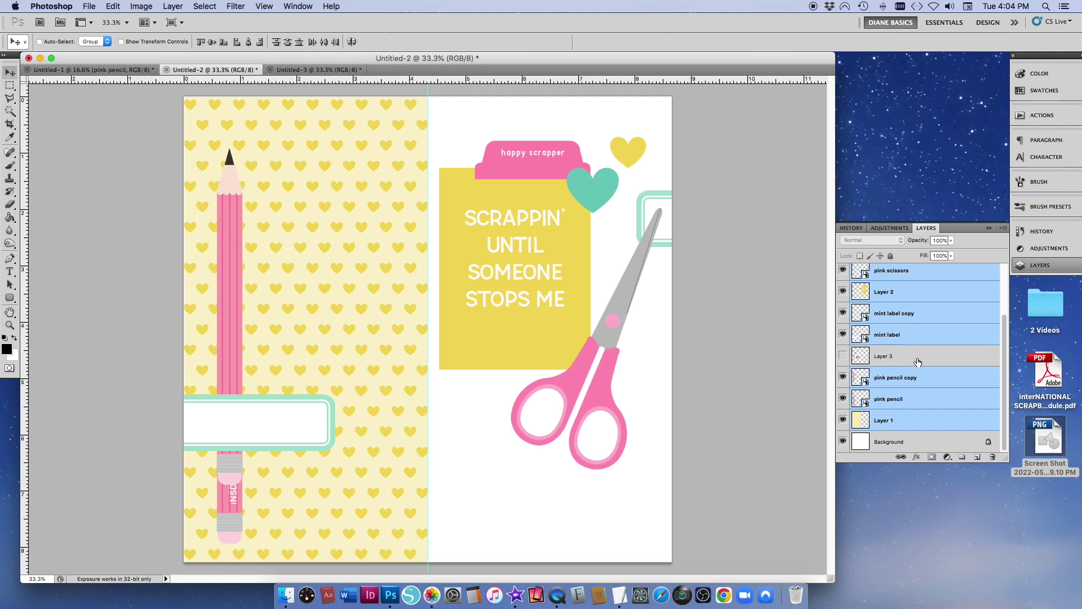
# - Duplicate the selected element layers into a new document
pyautogui.rightClick(902, 306)
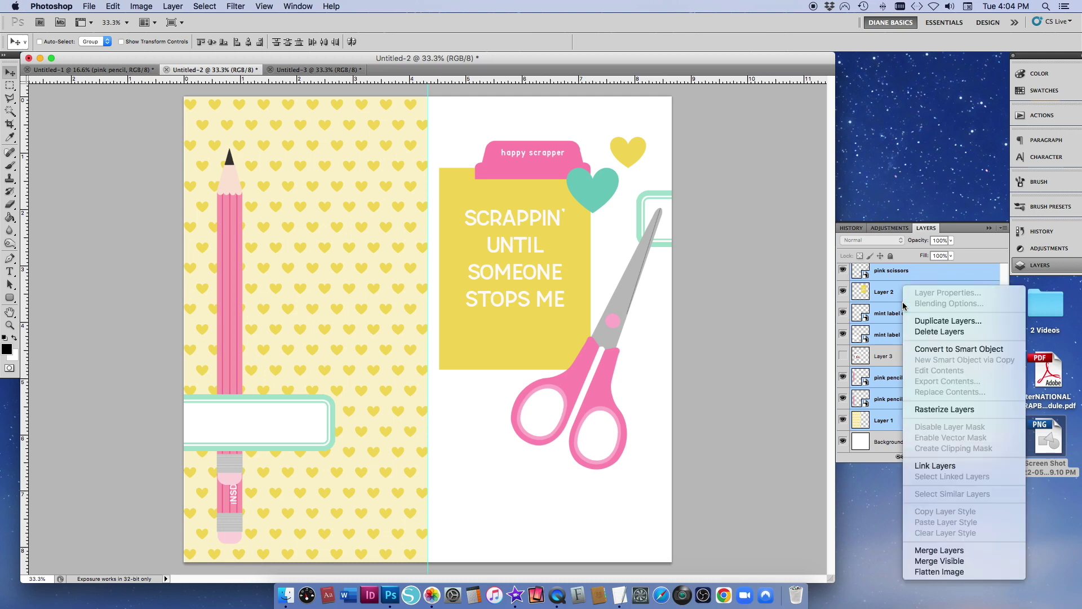
pyautogui.click(930, 322)
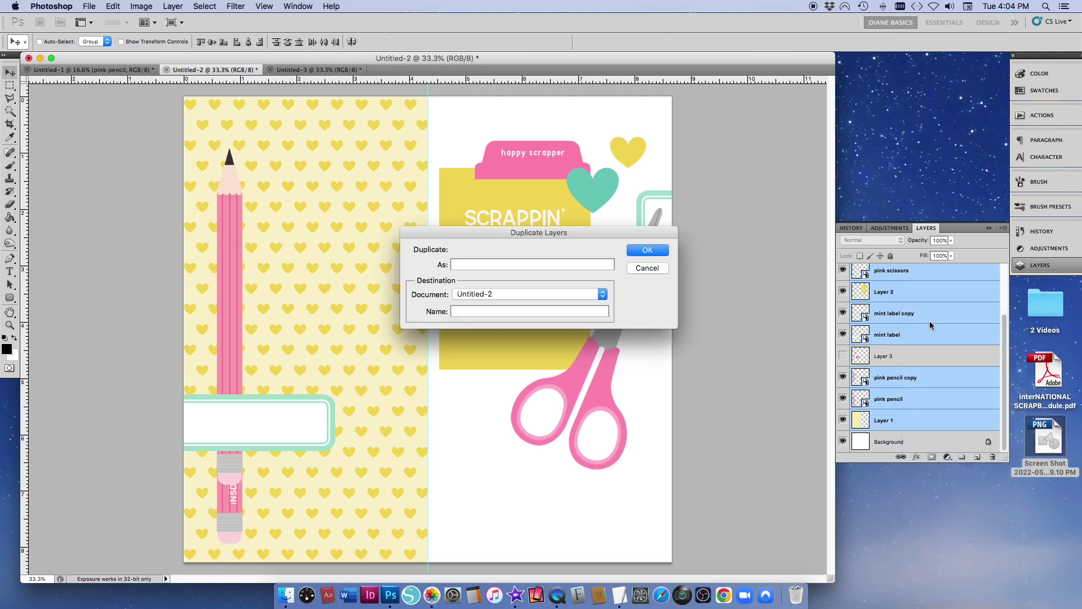
pyautogui.click(489, 296)
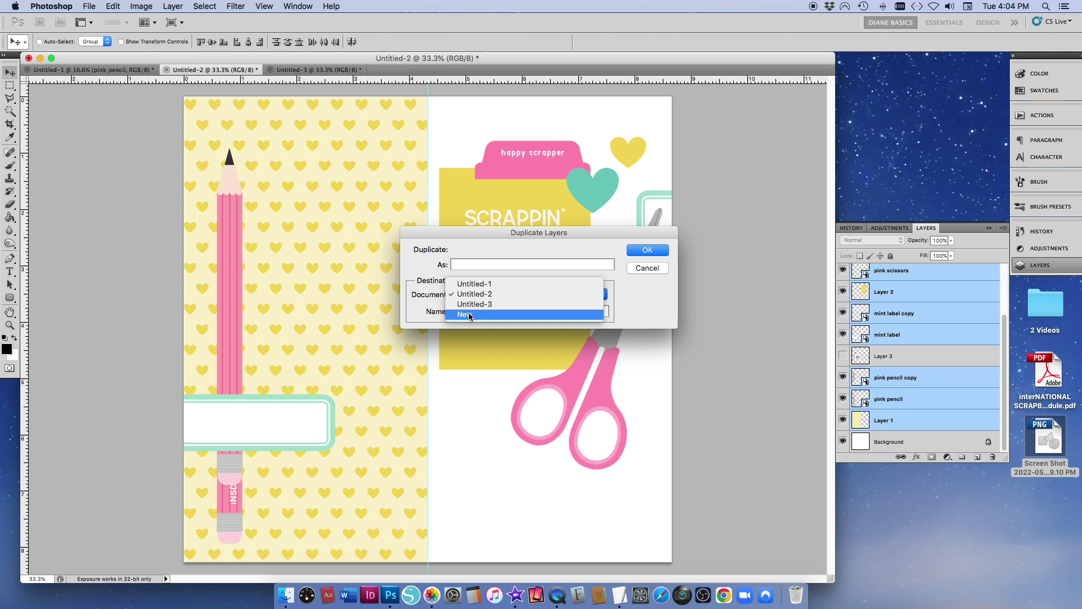
pyautogui.click(477, 297)
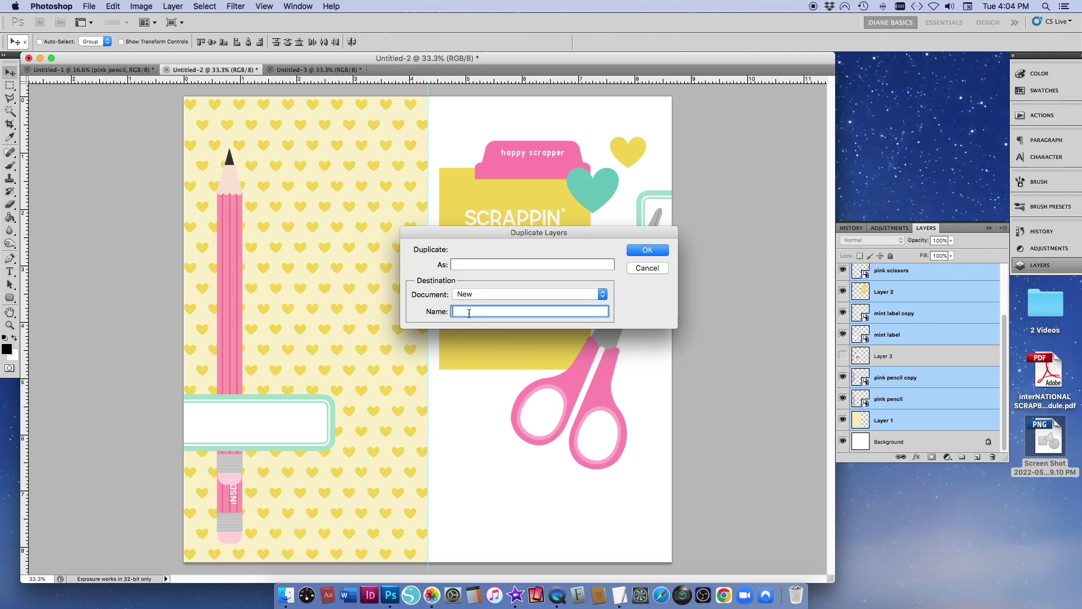
pyautogui.click(640, 255)
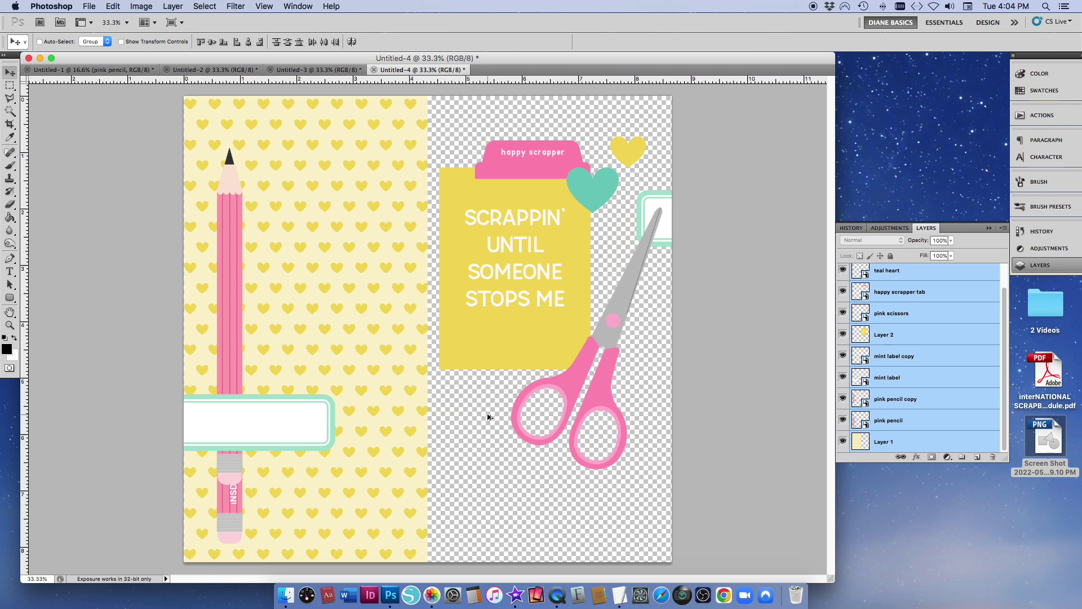
# - Set the canvas width to 29.7 cm, anchored left so it grows rightward
pyautogui.click(147, 6)
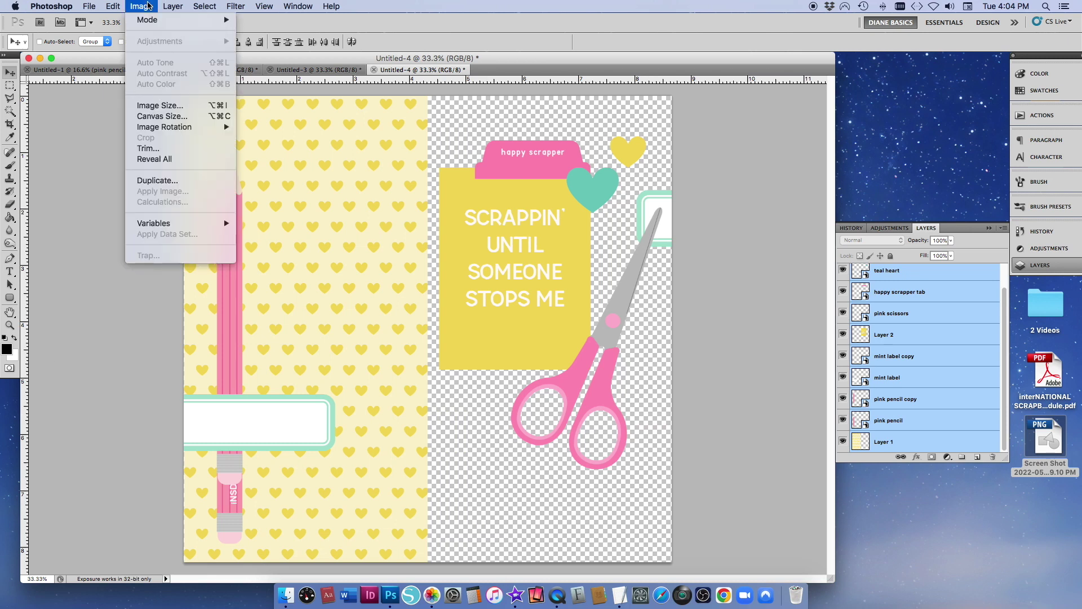
pyautogui.click(161, 116)
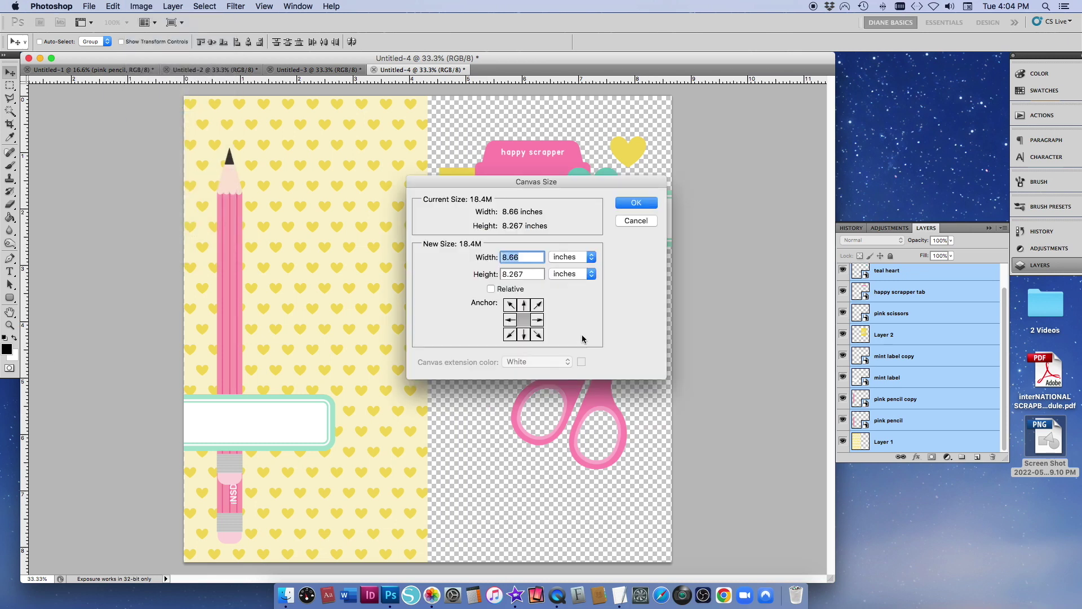
pyautogui.click(560, 259)
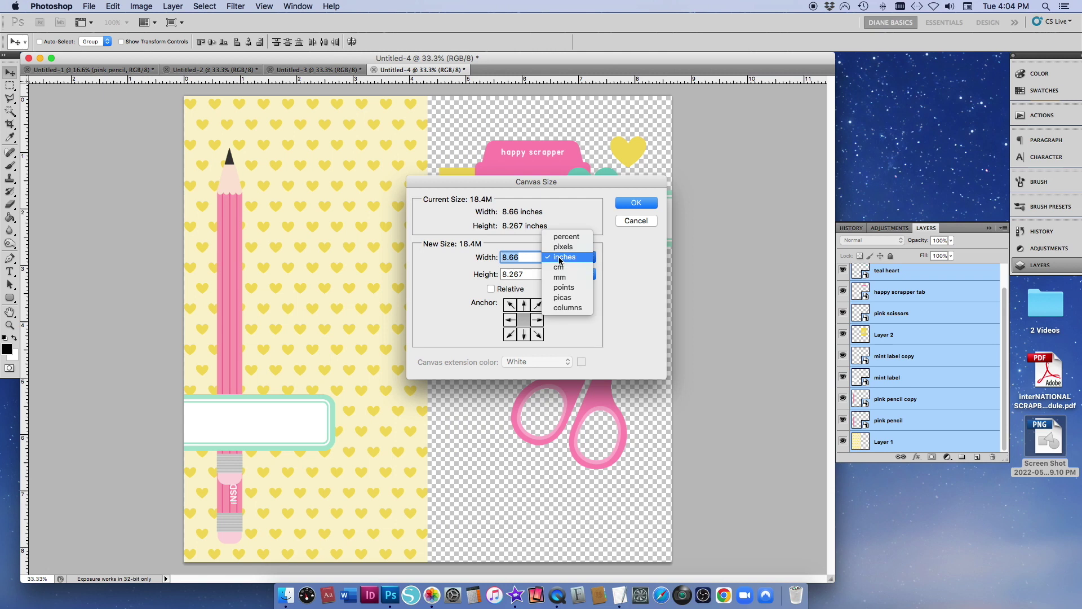
pyautogui.click(560, 273)
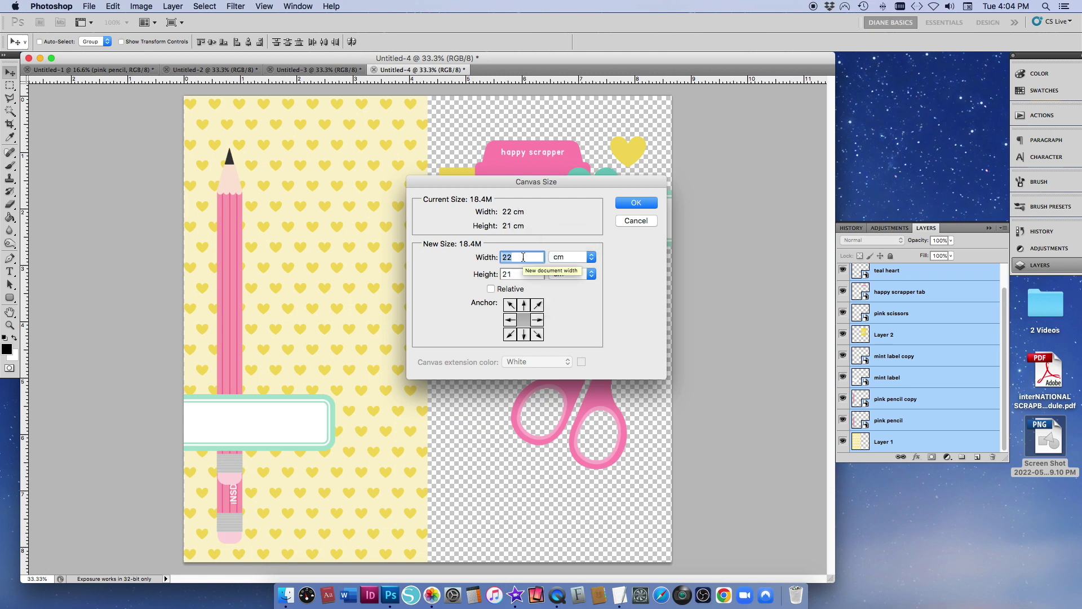
pyautogui.write('29.7')
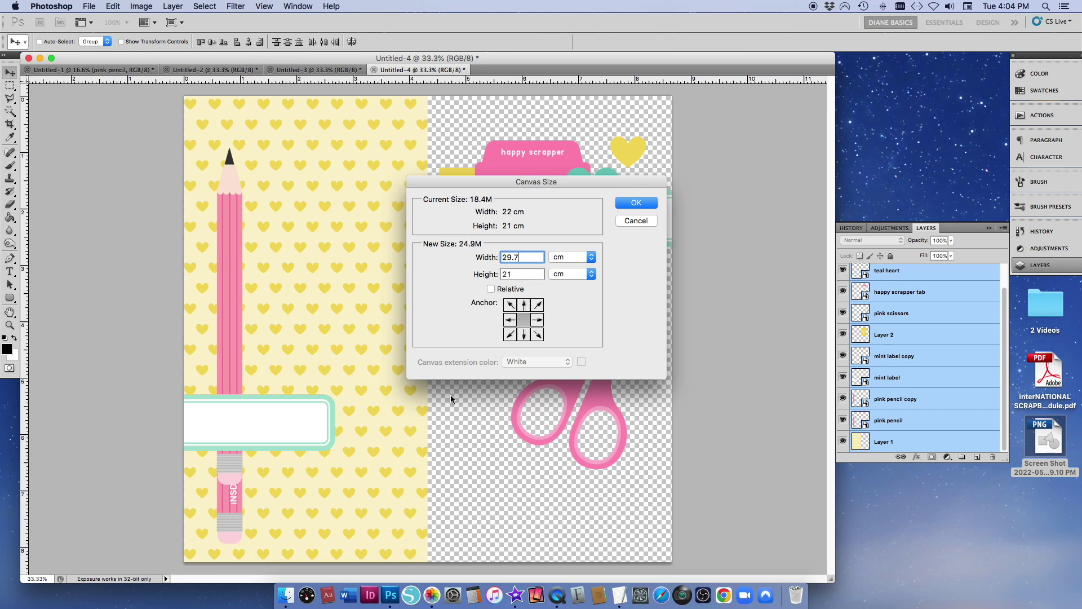
pyautogui.click(510, 320)
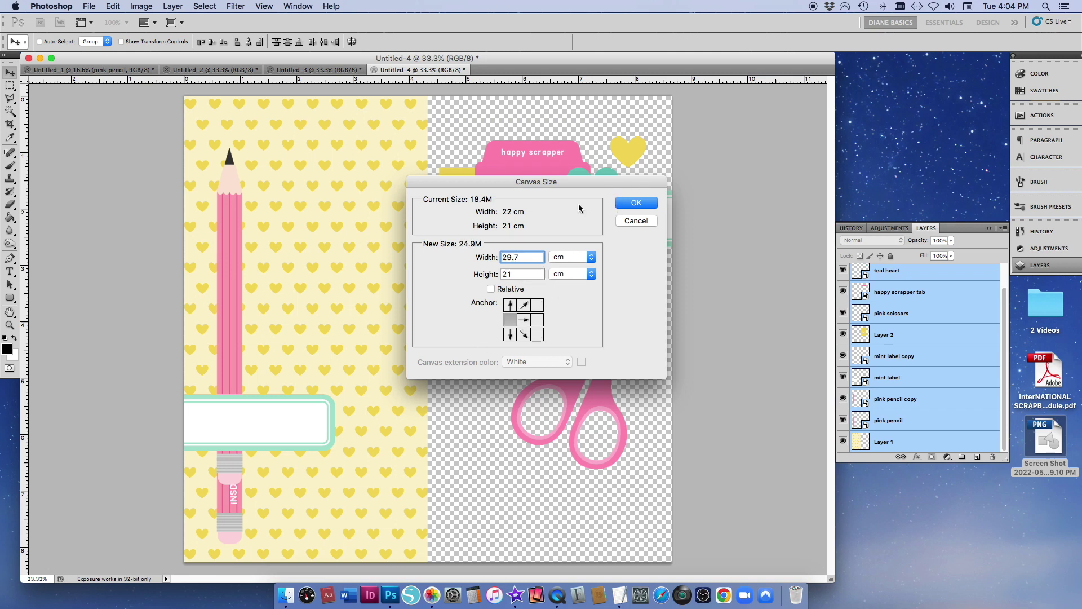
pyautogui.click(632, 203)
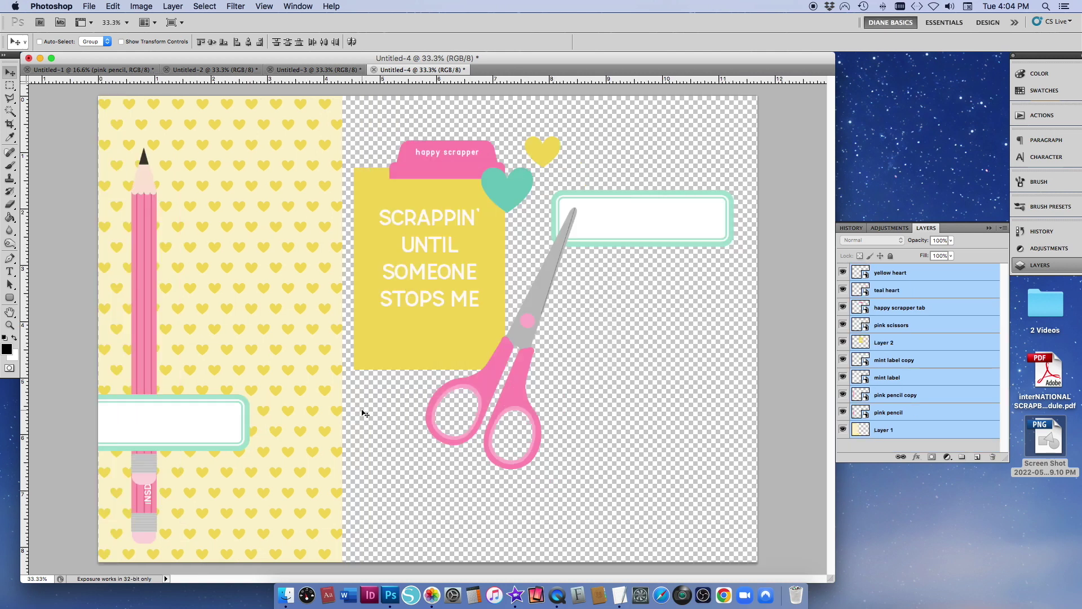
# - Move the lower mint label under the other, and rotate the scissors below the yellow card
pyautogui.rightClick(225, 426)
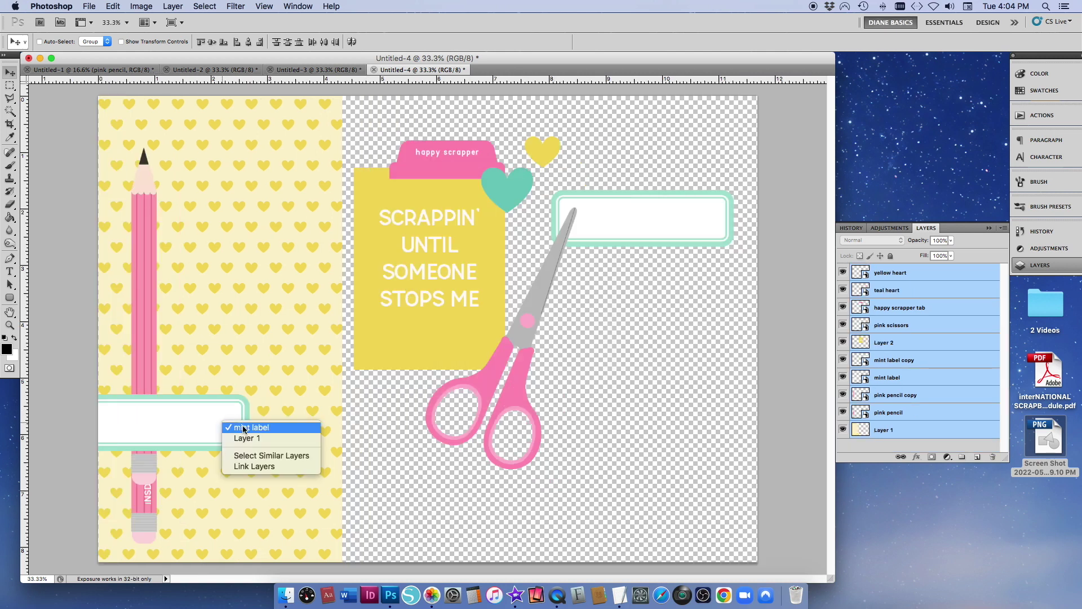
pyautogui.click(243, 427)
pyautogui.moveTo(197, 414); pyautogui.dragTo(669, 280)
pyautogui.rightClick(549, 349)
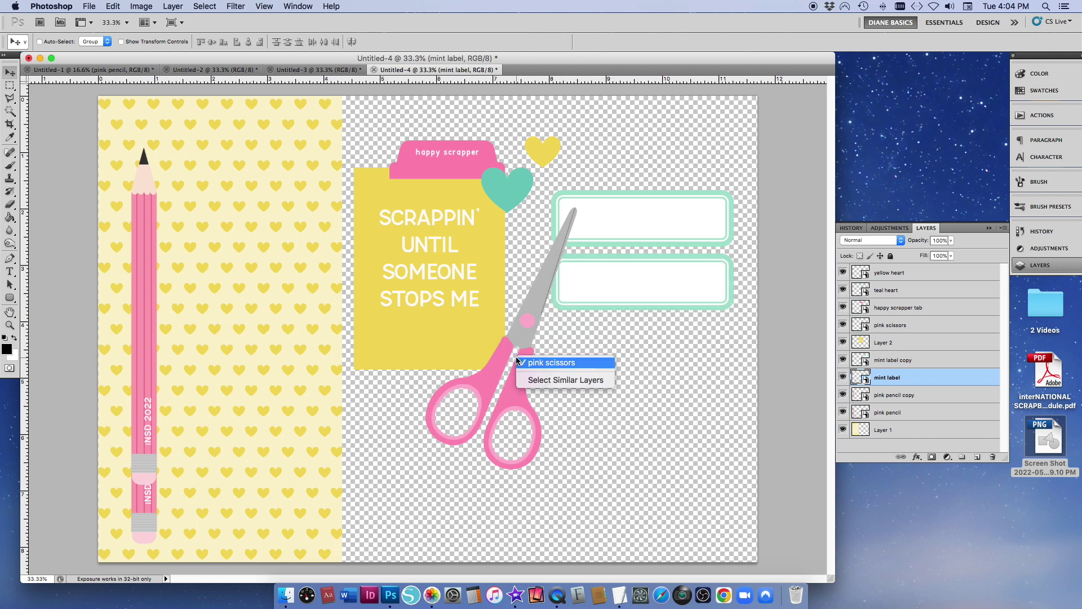
pyautogui.click(549, 362)
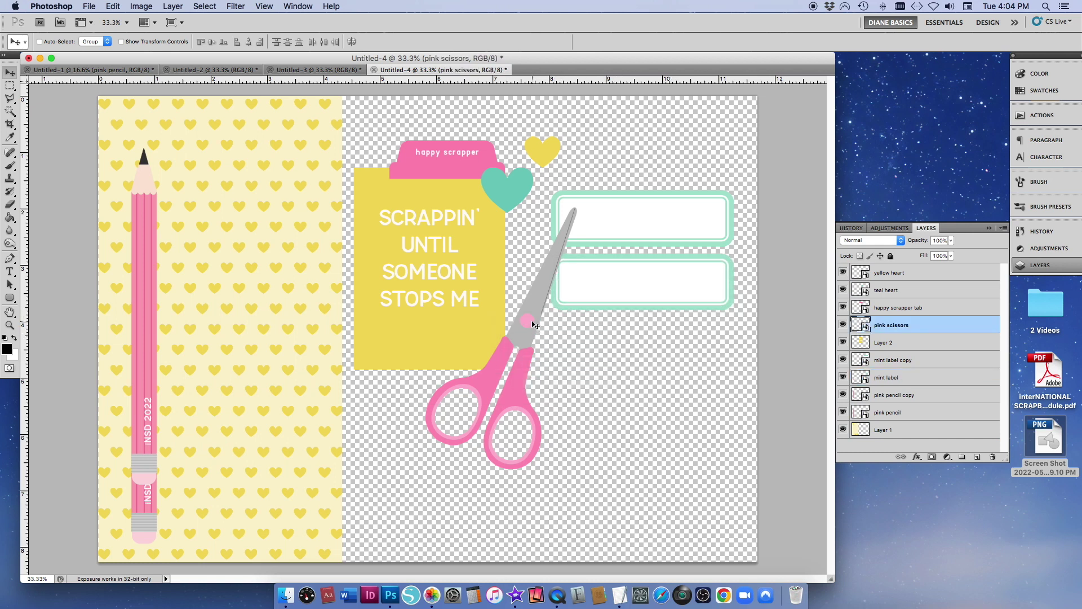
pyautogui.hotkey('ctrl', 't')
pyautogui.moveTo(622, 193); pyautogui.dragTo(617, 385)
pyautogui.moveTo(525, 346); pyautogui.dragTo(533, 469)
pyautogui.press('Return')
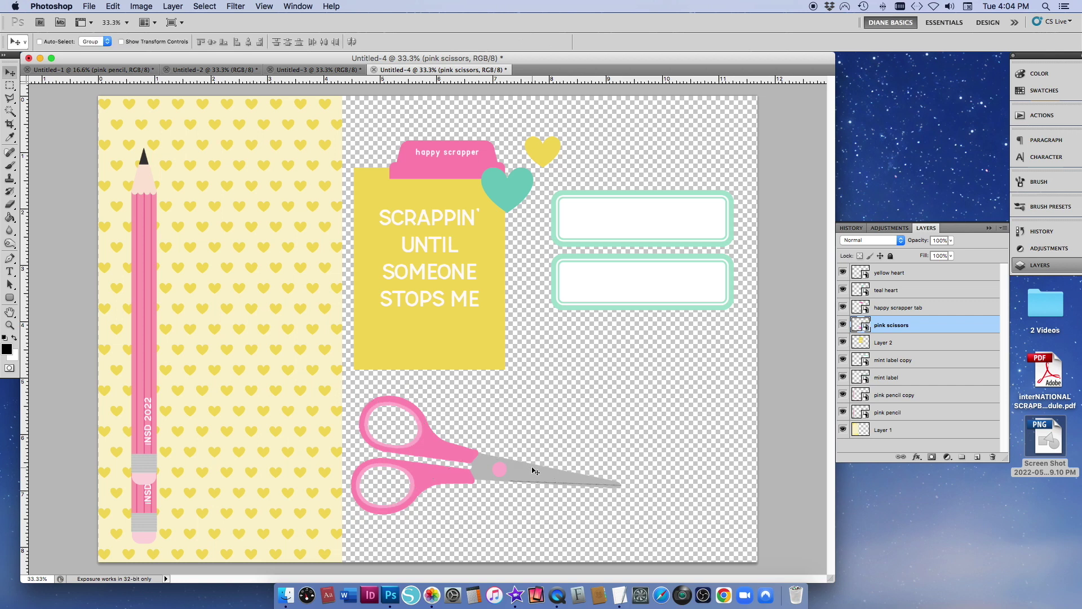
# - Move the teal heart up-right, lift the scrapper tab, and shift the pencil copy right
pyautogui.rightClick(496, 179)
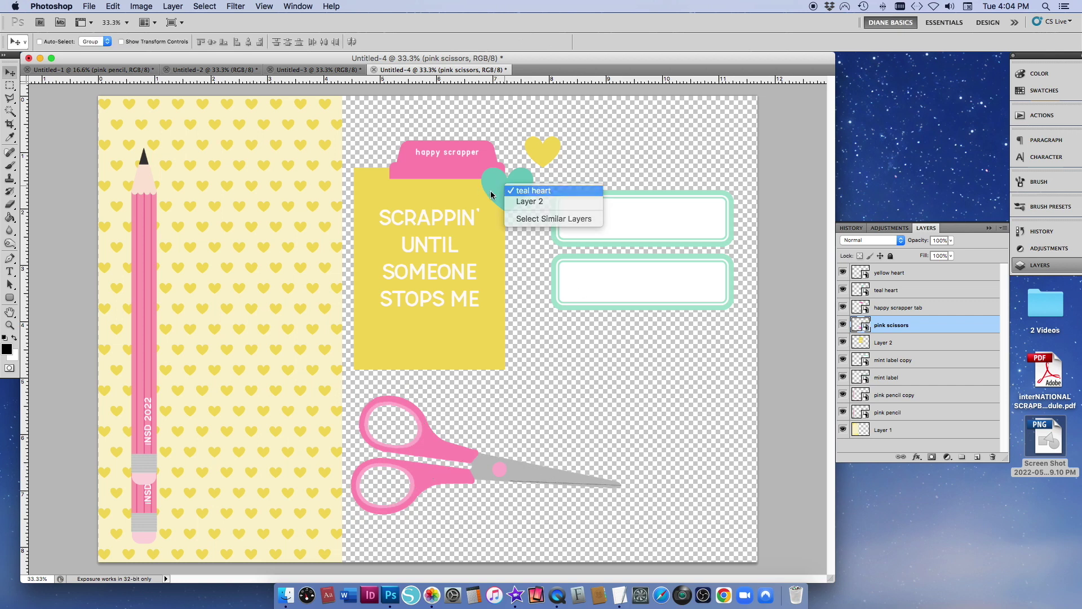
pyautogui.click(521, 187)
pyautogui.moveTo(509, 205); pyautogui.dragTo(596, 148)
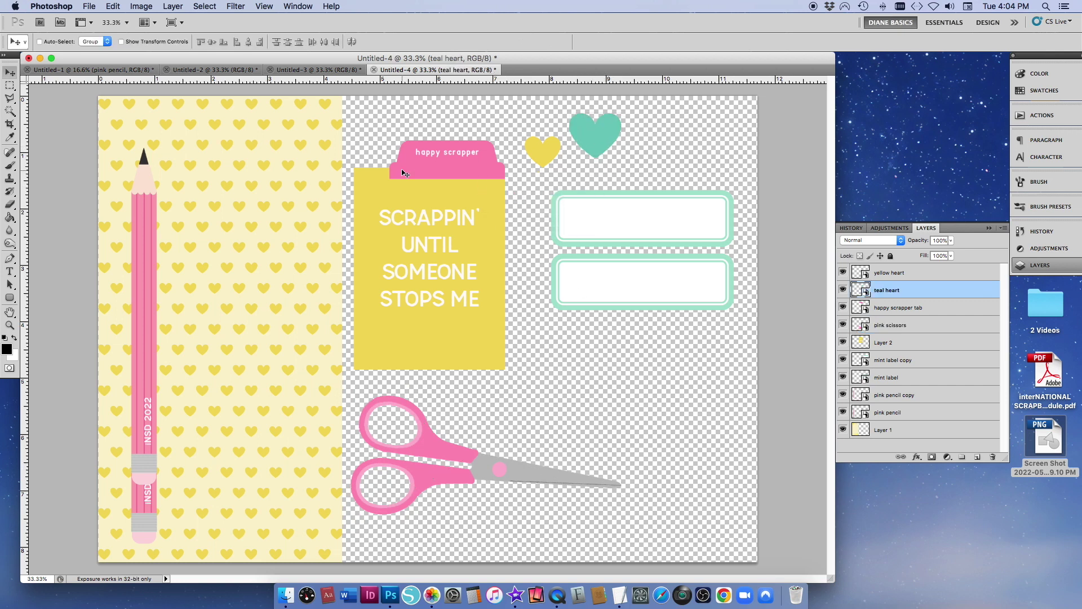
pyautogui.rightClick(405, 172)
pyautogui.click(483, 173)
pyautogui.moveTo(433, 165); pyautogui.dragTo(433, 139)
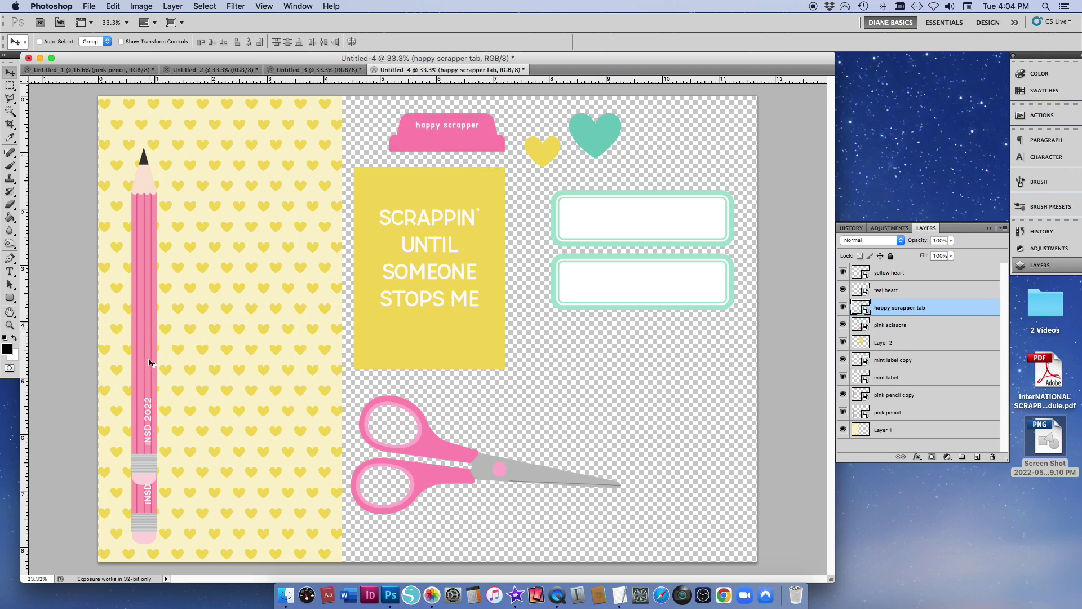
pyautogui.rightClick(152, 363)
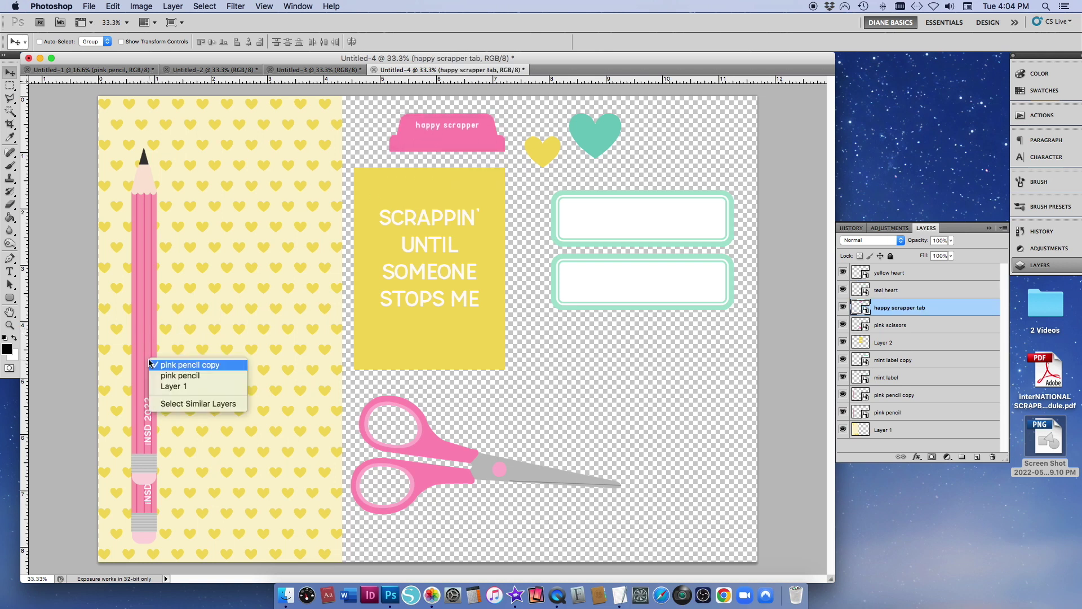
pyautogui.click(180, 366)
pyautogui.moveTo(150, 367)
pyautogui.mouseDown()
pyautogui.moveTo(557, 330)
pyautogui.moveTo(704, 447)
pyautogui.moveTo(728, 427)
pyautogui.mouseUp()
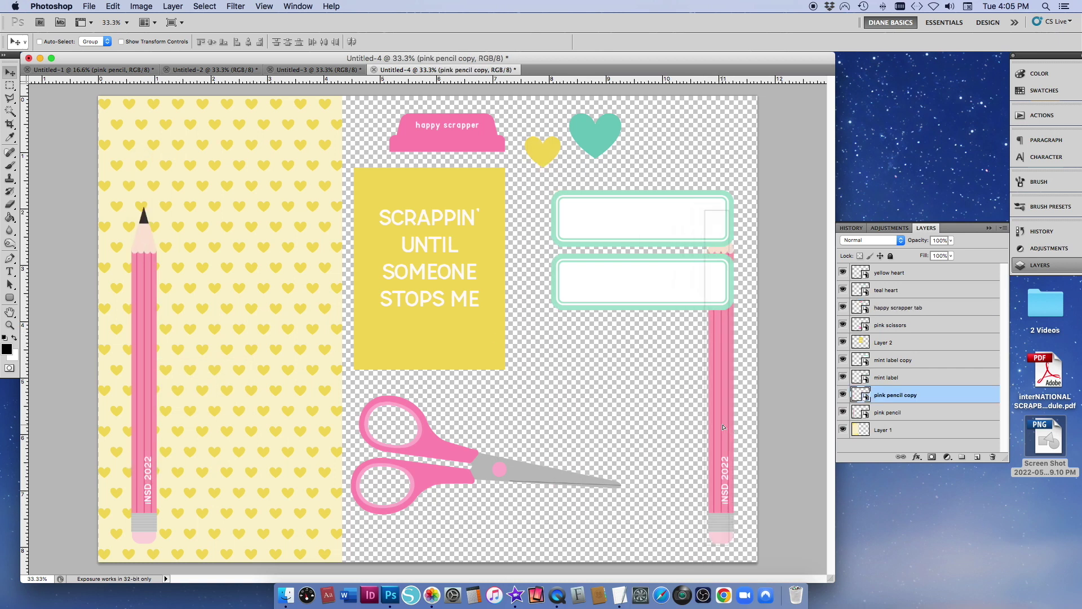
# - Shift both mint labels left and delete the extra left pink pencil layer
pyautogui.rightClick(593, 299)
pyautogui.click(619, 301)
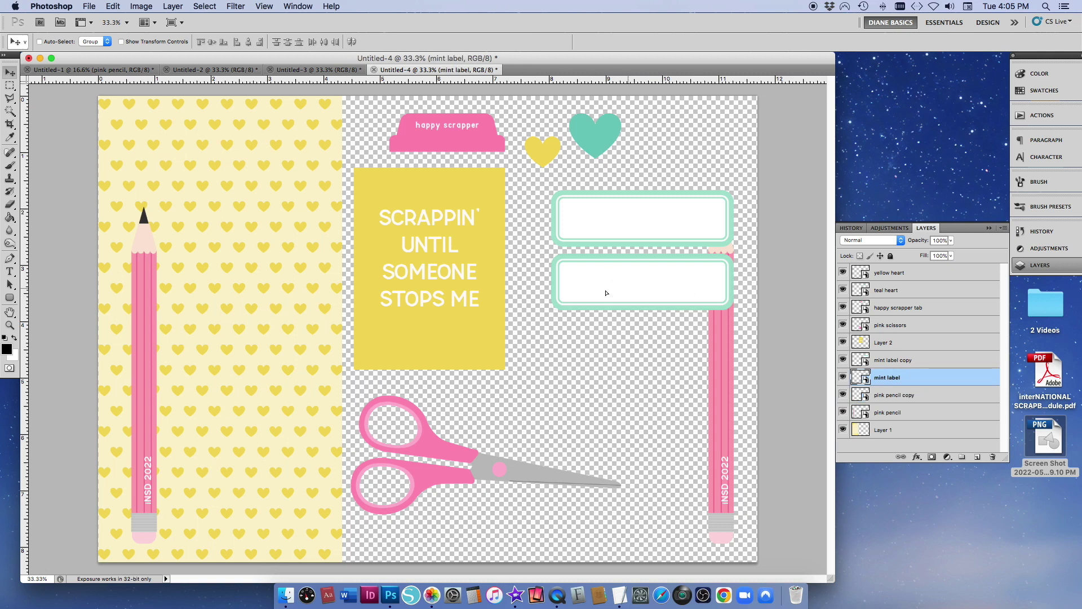
pyautogui.moveTo(604, 294); pyautogui.dragTo(565, 300)
pyautogui.rightClick(634, 216)
pyautogui.click(665, 219)
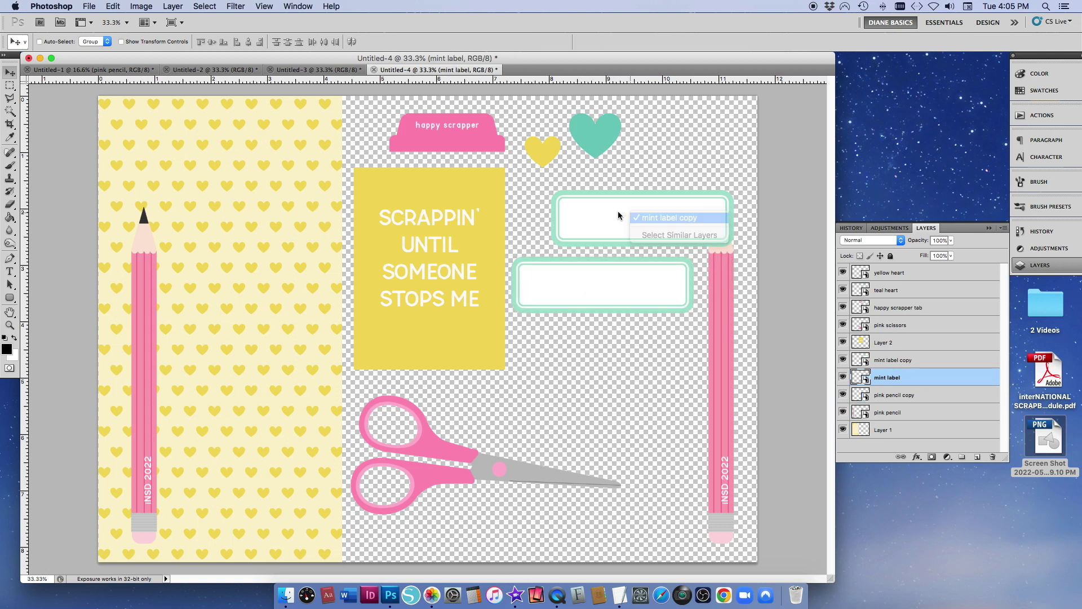
pyautogui.moveTo(632, 219); pyautogui.dragTo(591, 220)
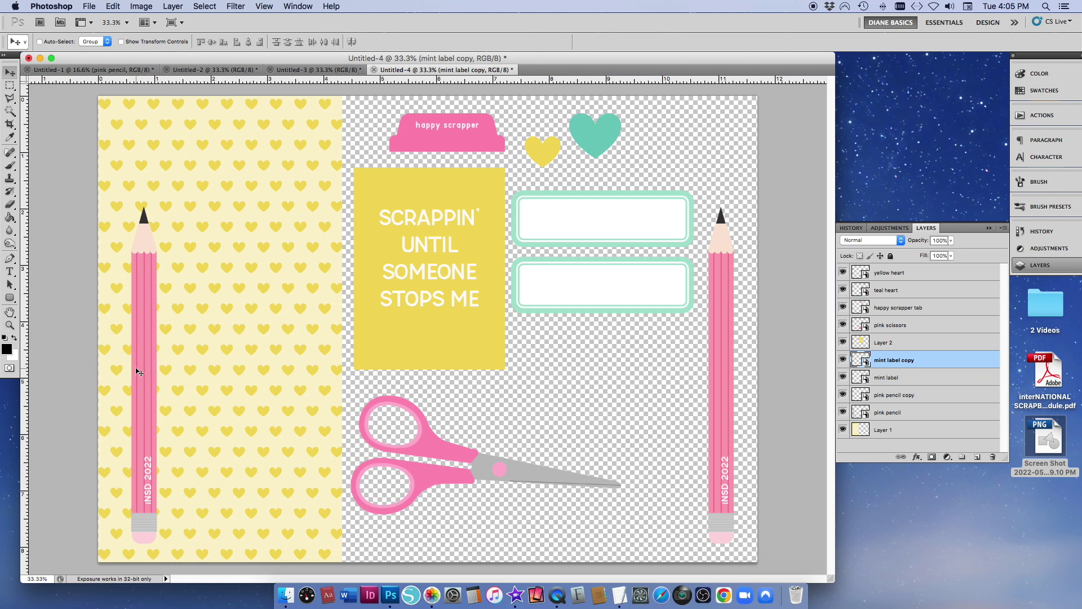
pyautogui.rightClick(145, 378)
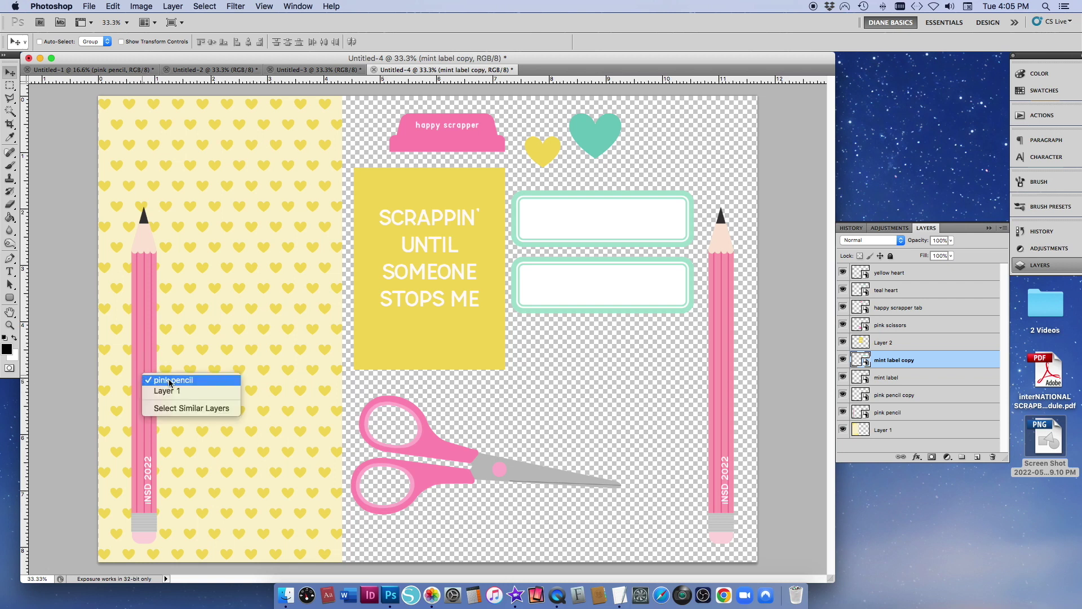
pyautogui.click(153, 379)
pyautogui.click(992, 458)
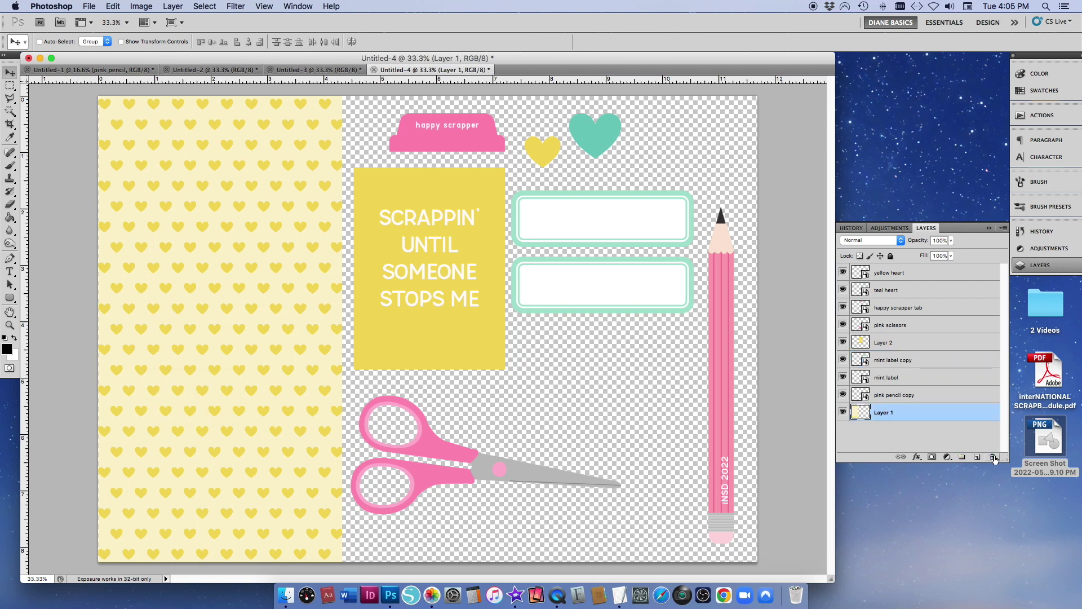